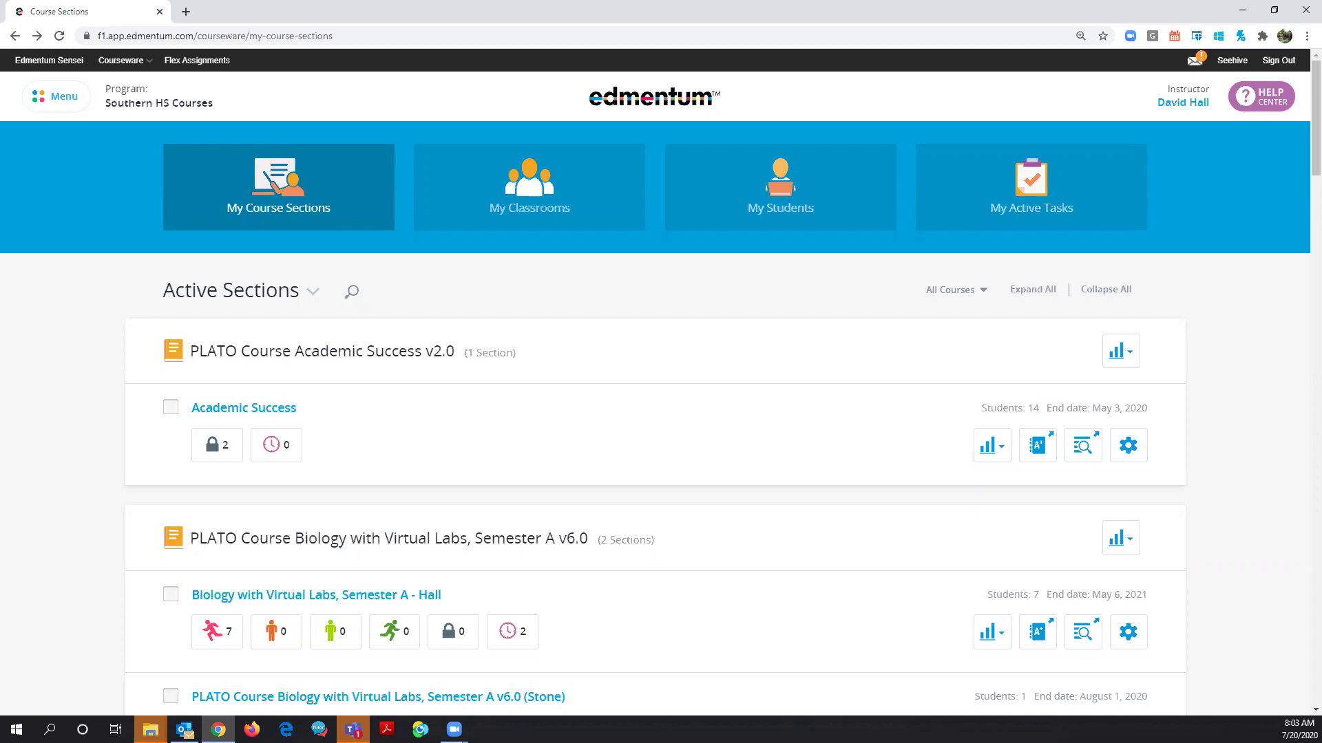
# Look over the active course sections of the Southern HS Courses program
pyautogui.moveTo(1213, 112); pyautogui.dragTo(1165, 90)
pyautogui.moveTo(104, 86); pyautogui.dragTo(240, 110)
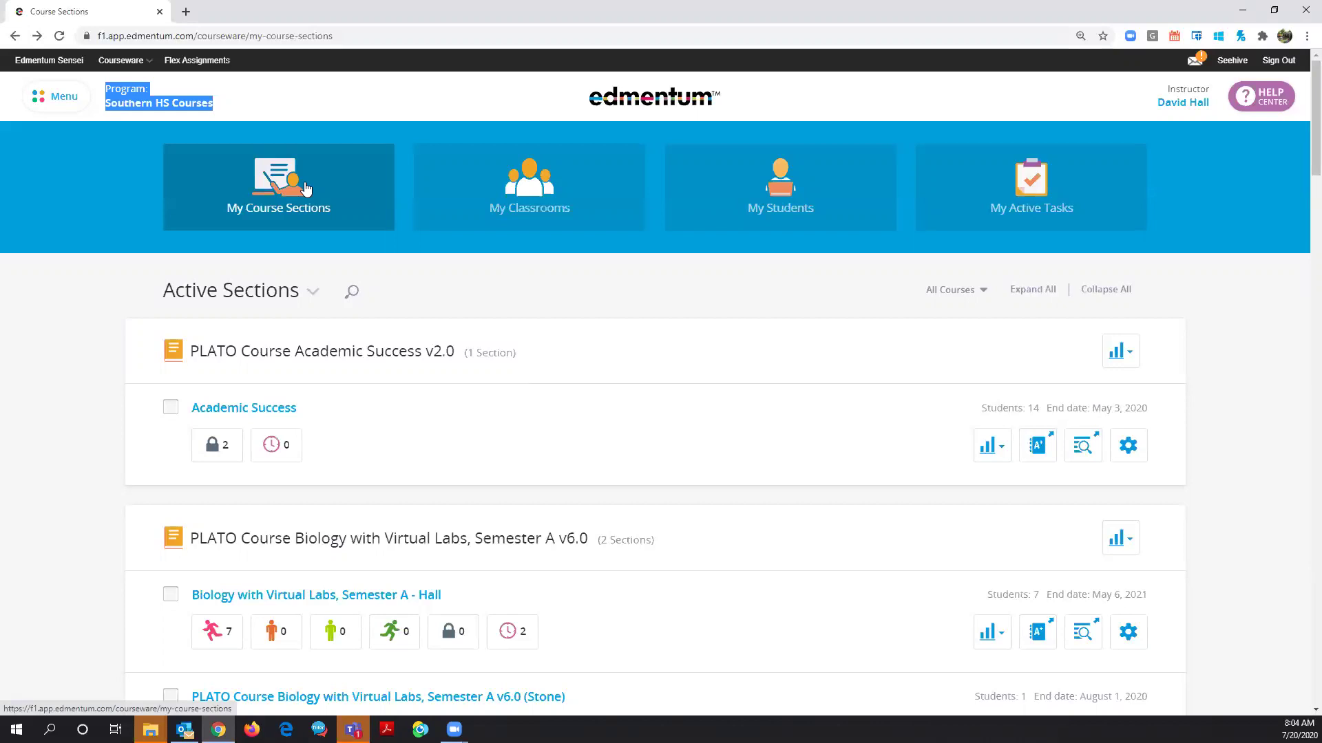
pyautogui.scroll(-1, 296, 521)
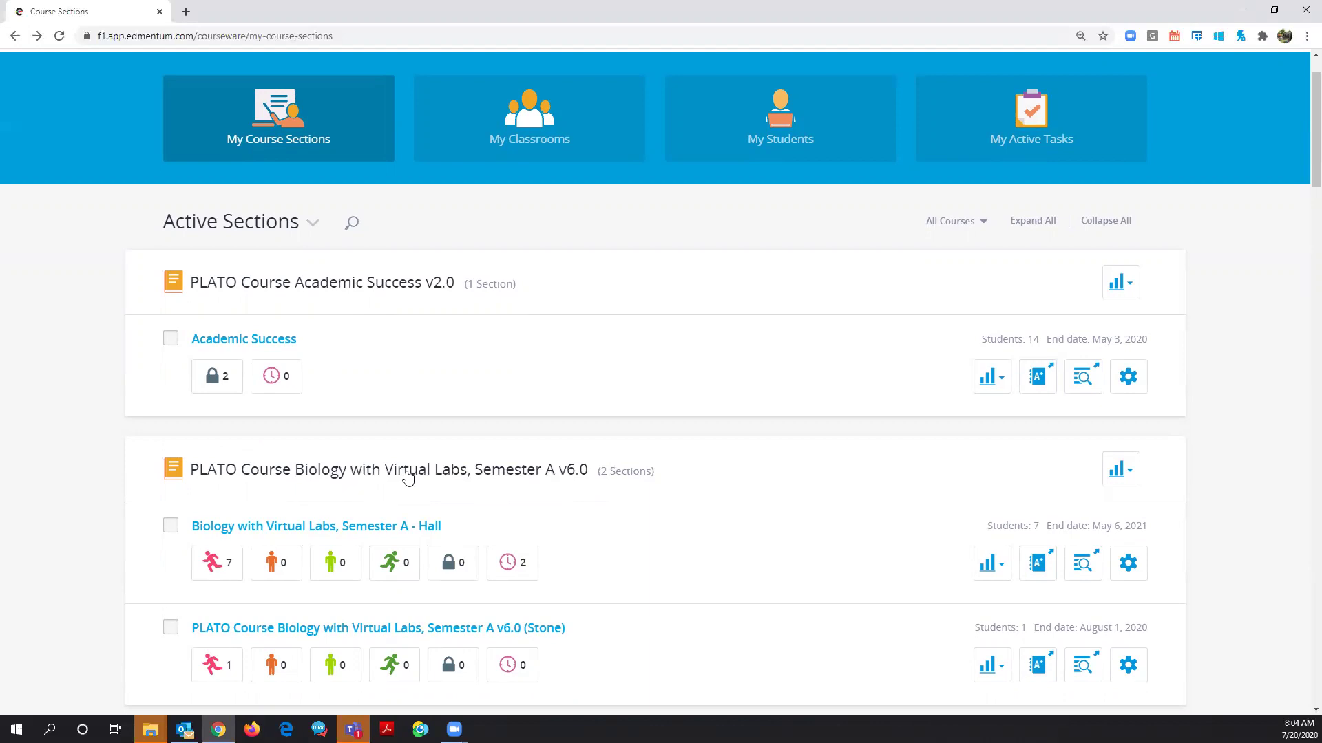
pyautogui.scroll(-1, 628, 535)
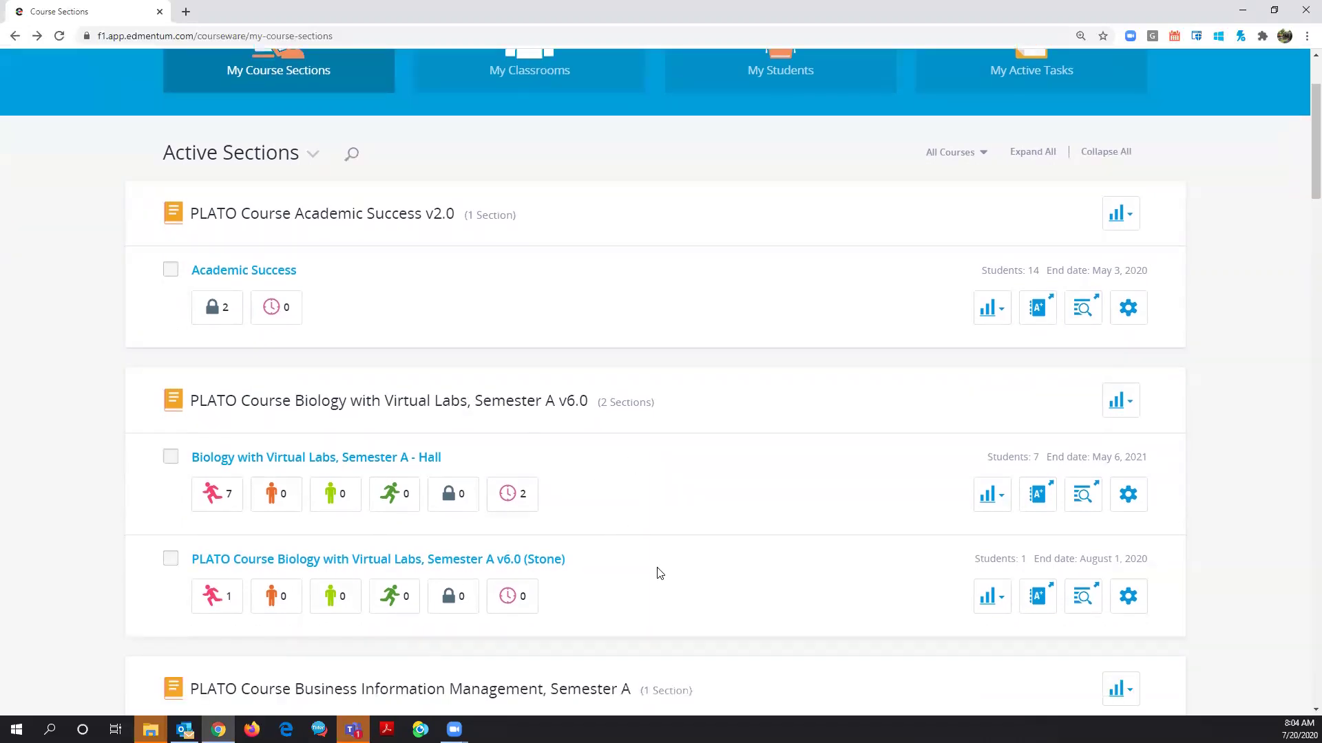
pyautogui.scroll(2, 653, 561)
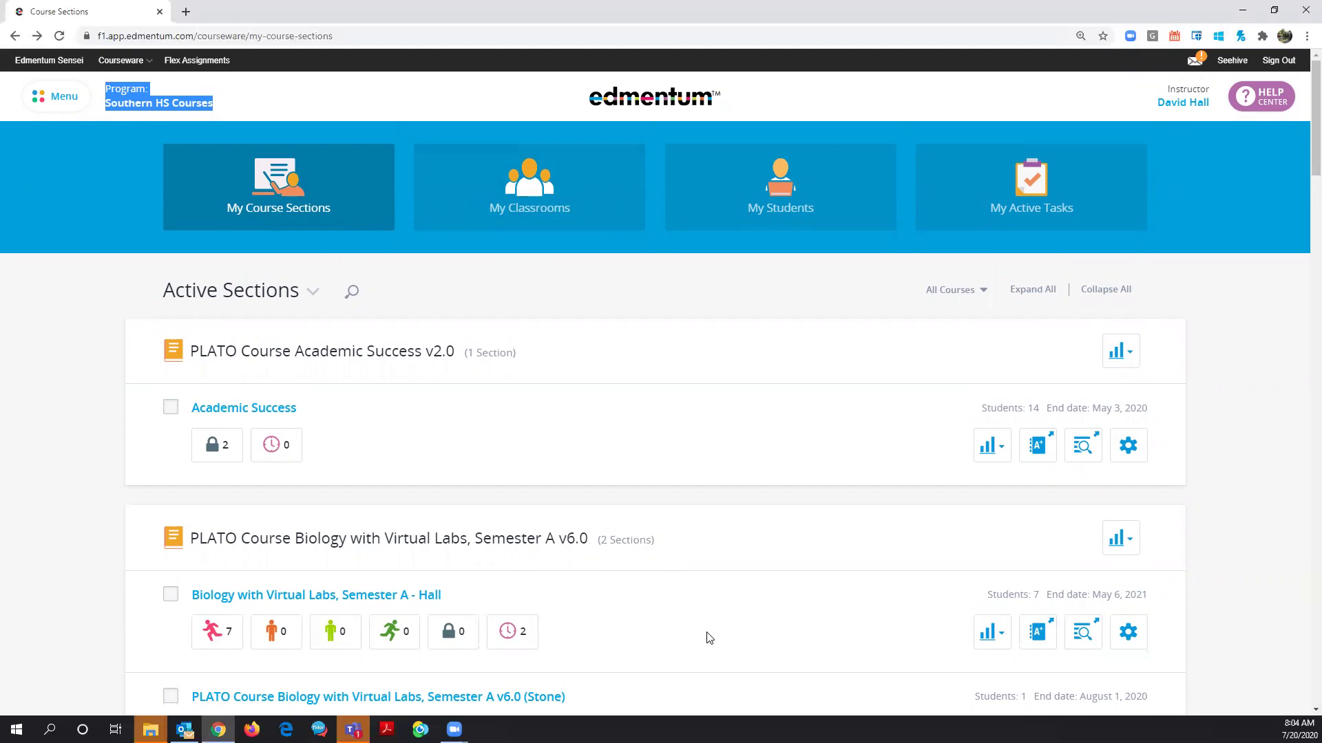
# Open the list of classrooms and check the student and course counts of Period 01 Credit Recovery
pyautogui.click(546, 215)
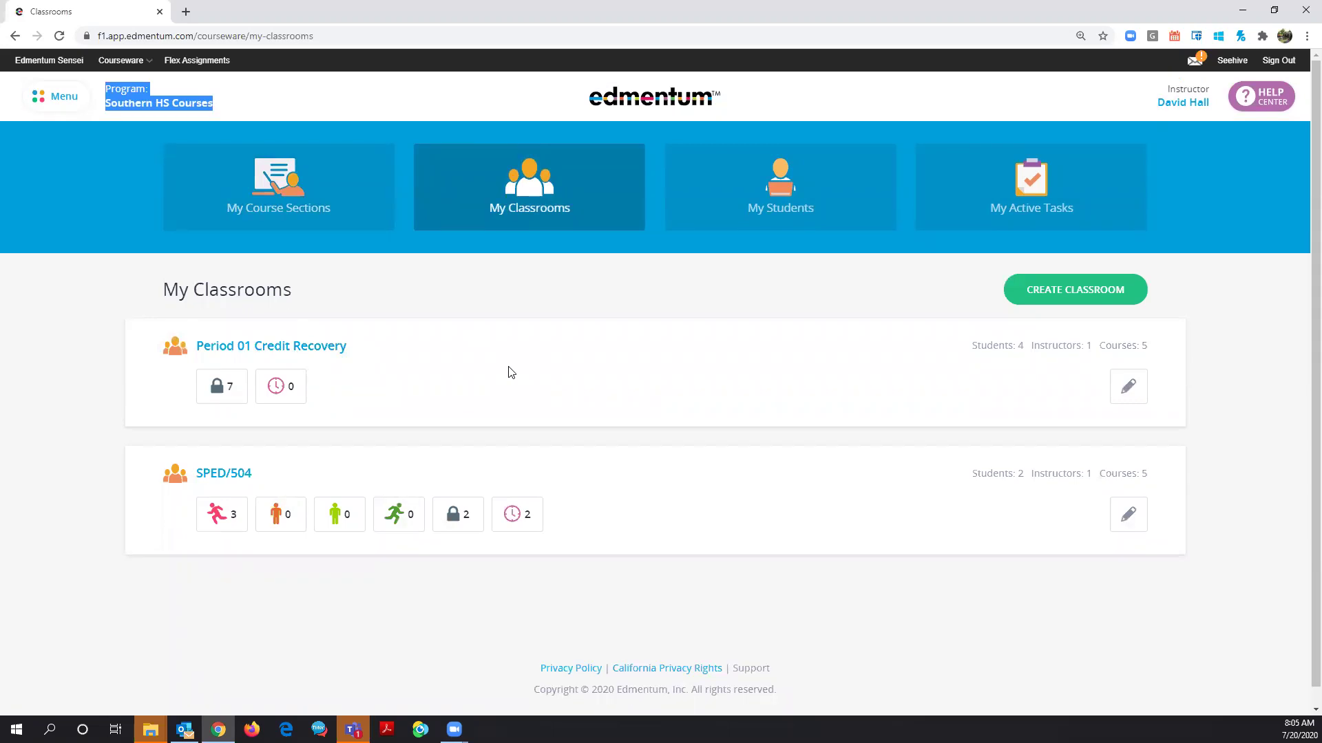
pyautogui.moveTo(1025, 345); pyautogui.dragTo(972, 346)
pyautogui.moveTo(1148, 346); pyautogui.dragTo(1099, 342)
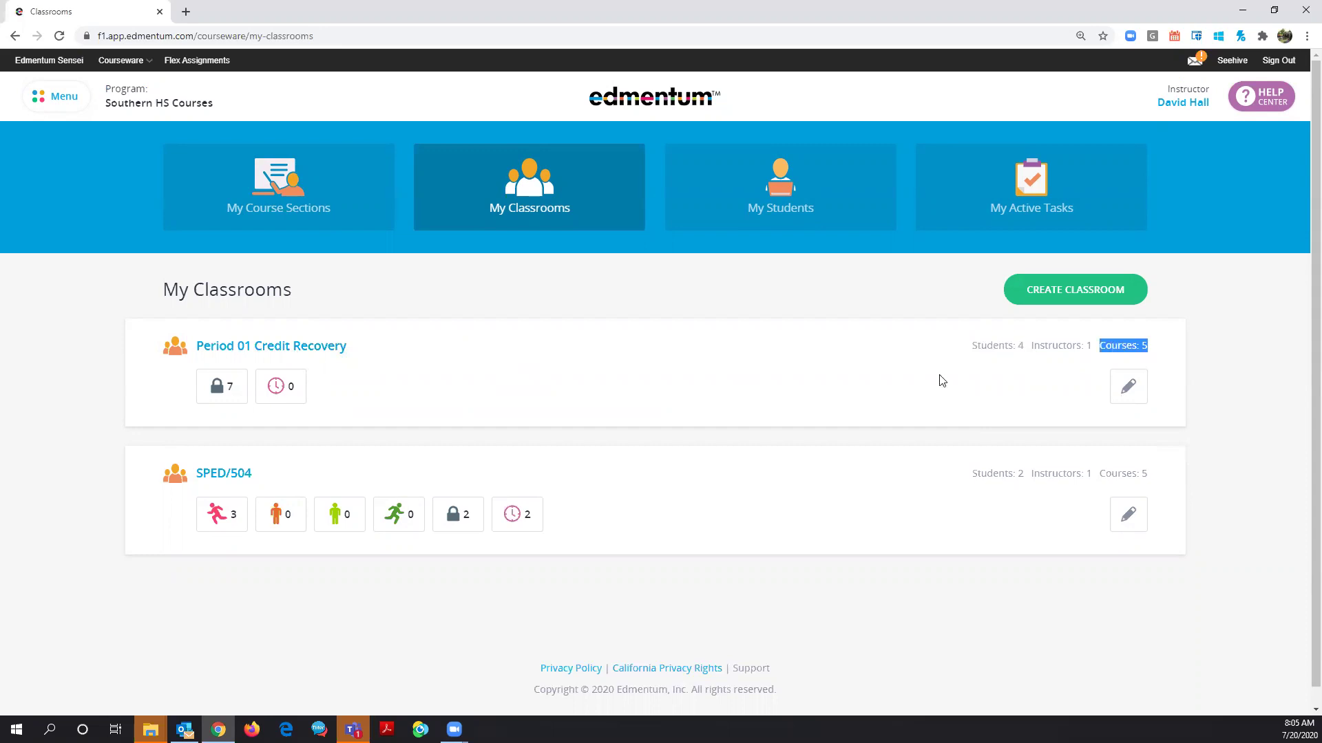
# Open the Period 01 Credit Recovery classroom, review its students by course, and return to the classroom list
pyautogui.click(289, 348)
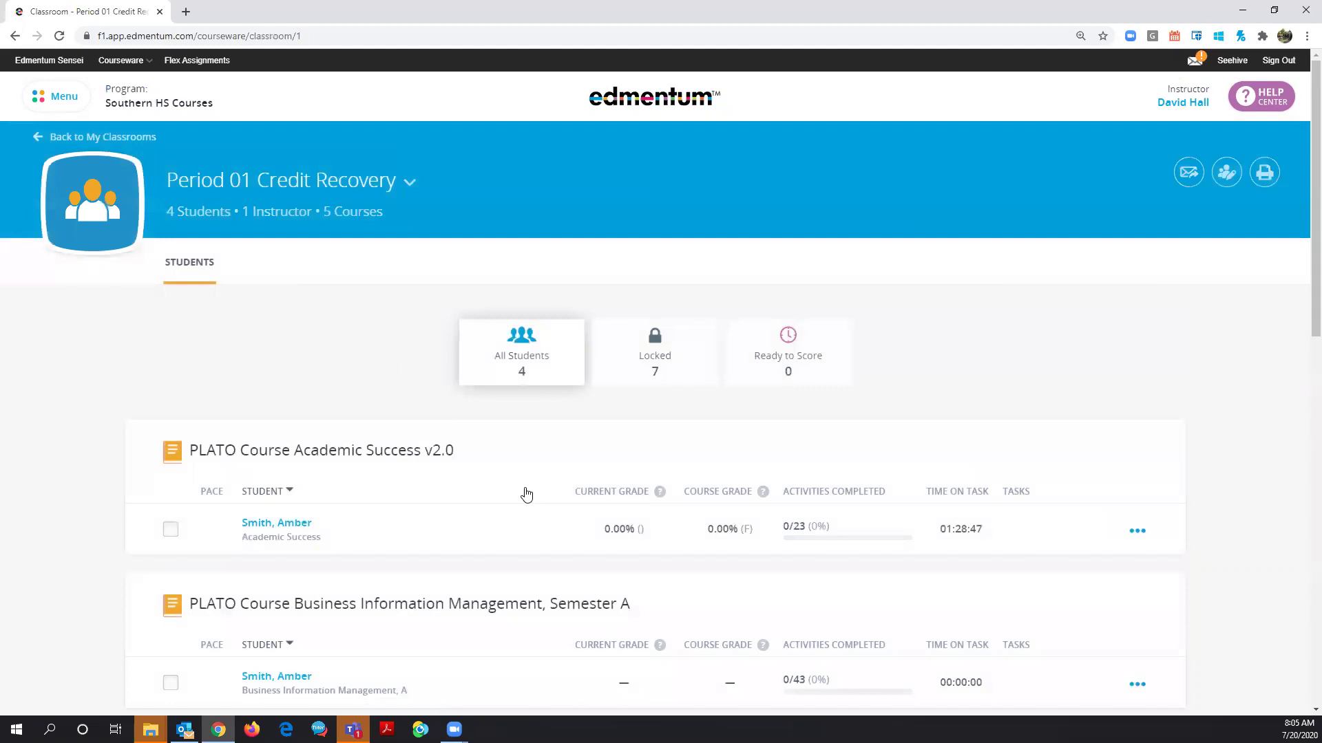
pyautogui.scroll(-2, 525, 493)
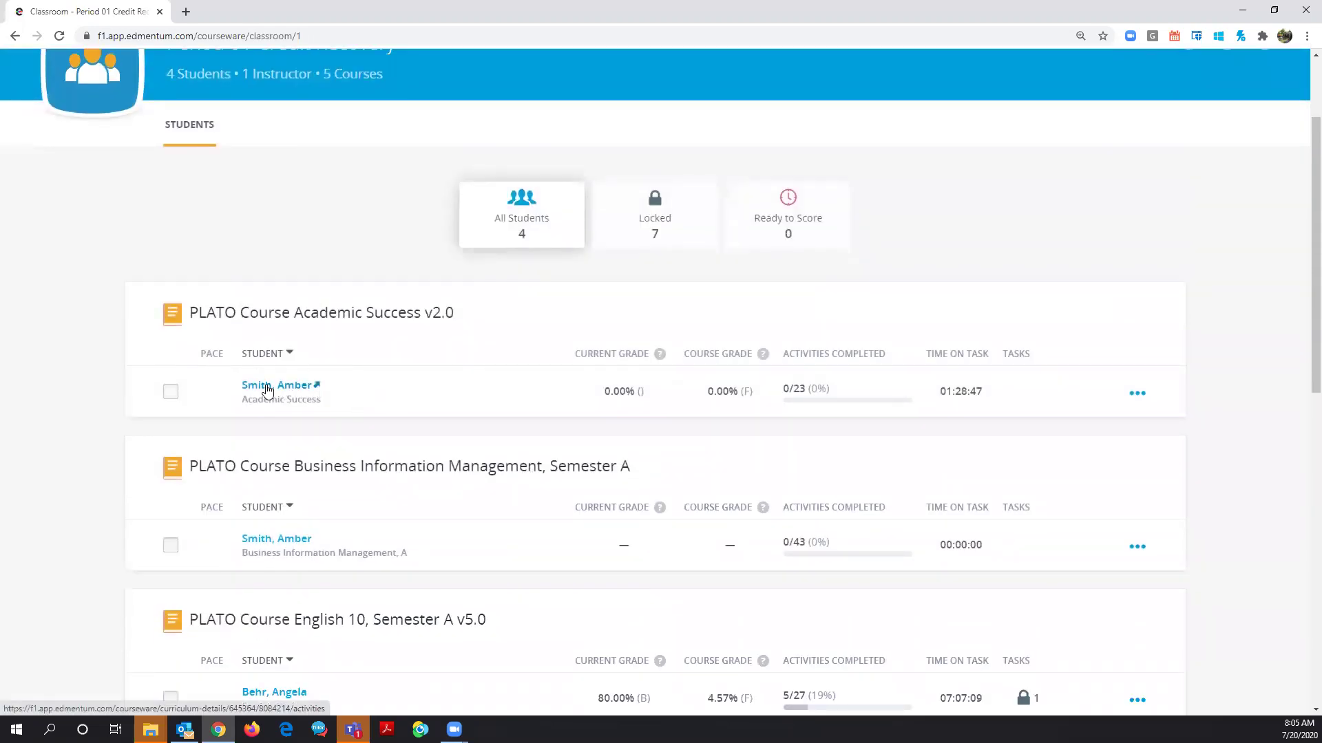
pyautogui.scroll(-3, 314, 490)
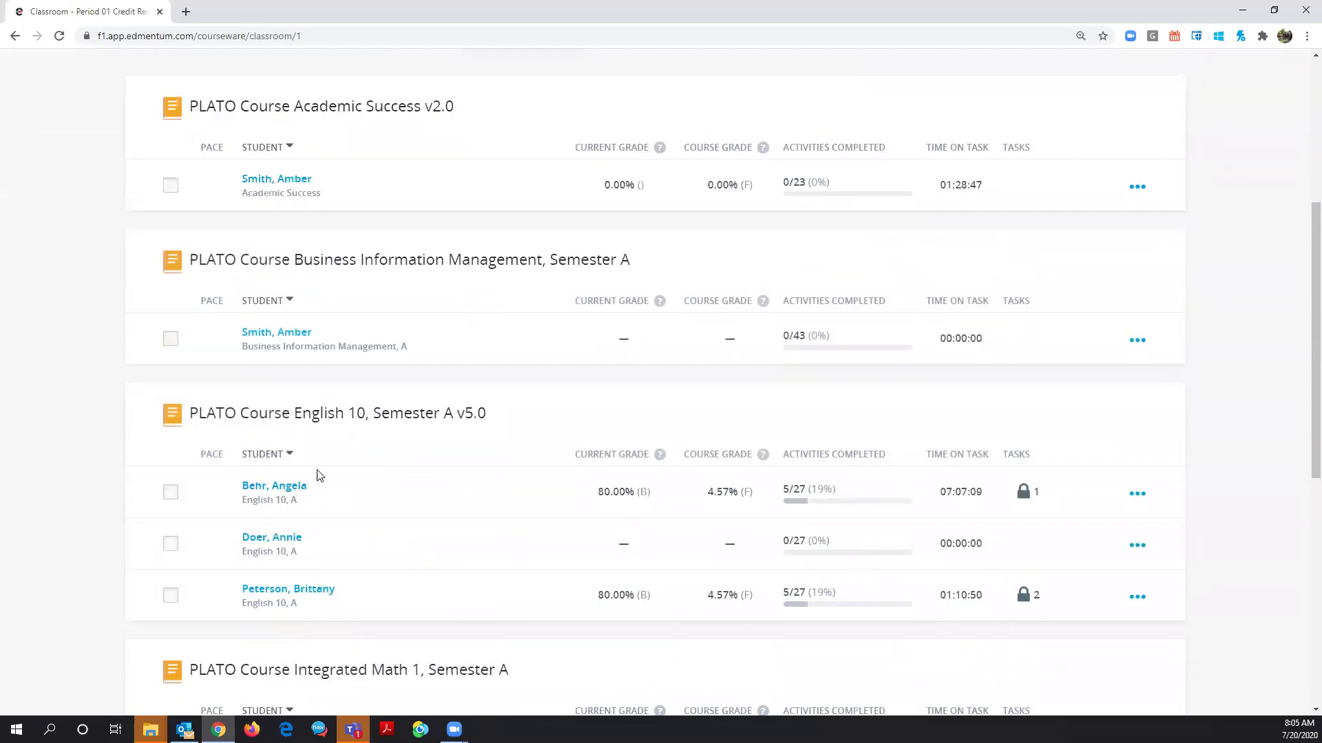
pyautogui.scroll(4, 317, 482)
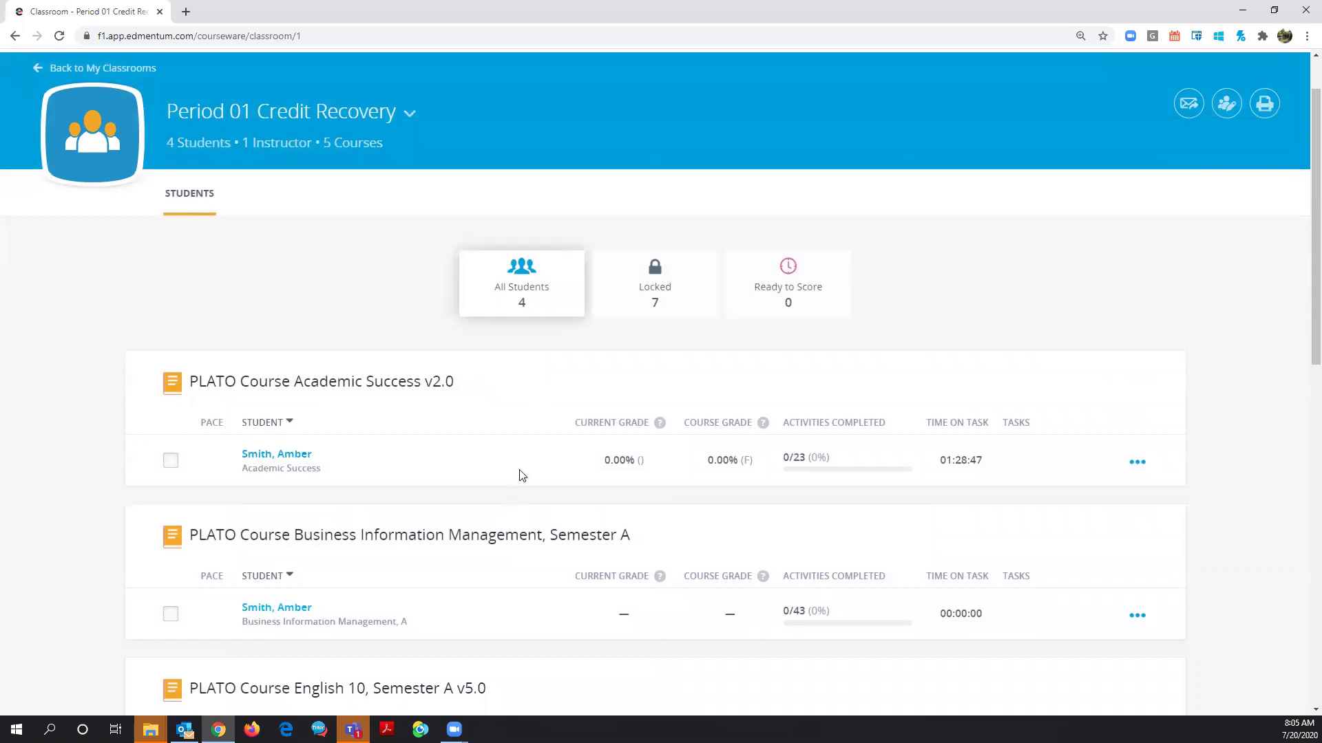
pyautogui.click(16, 37)
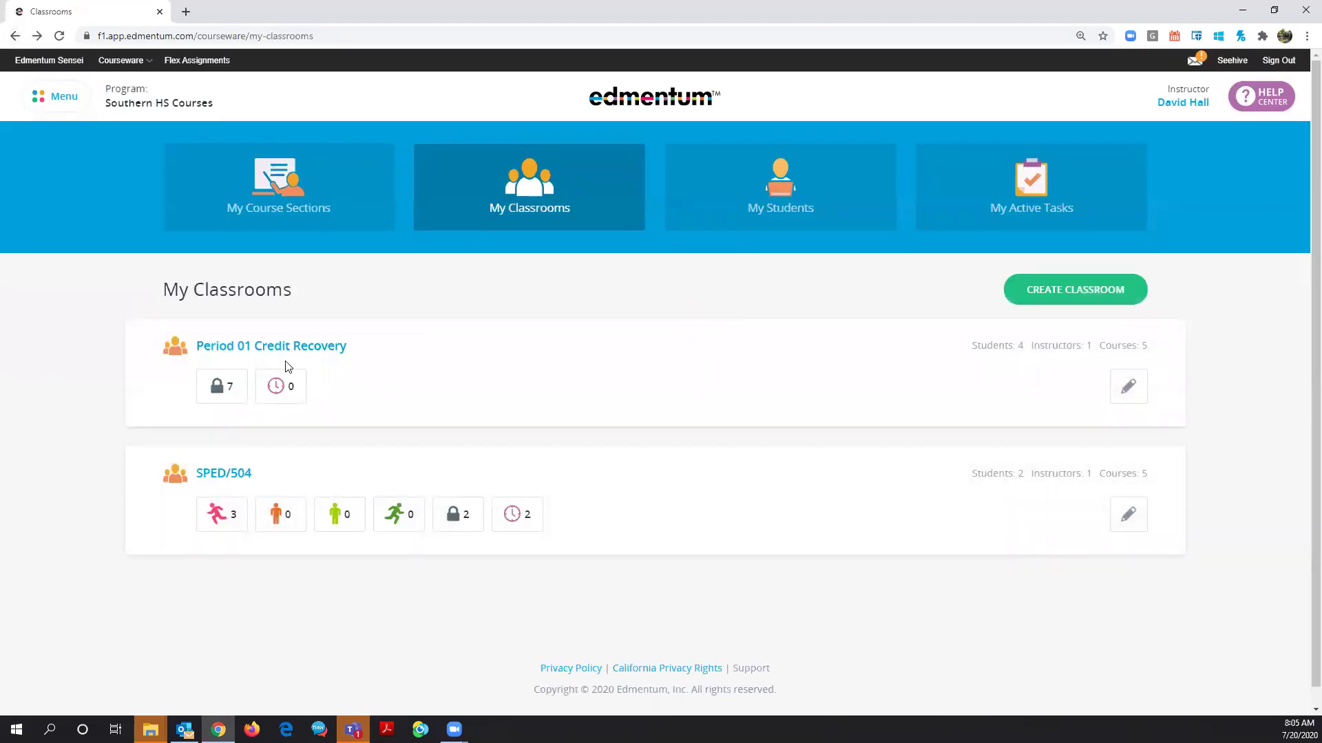
# Open the SPED/504 classroom, review its students' progress by course, and return to the classroom list
pyautogui.click(241, 480)
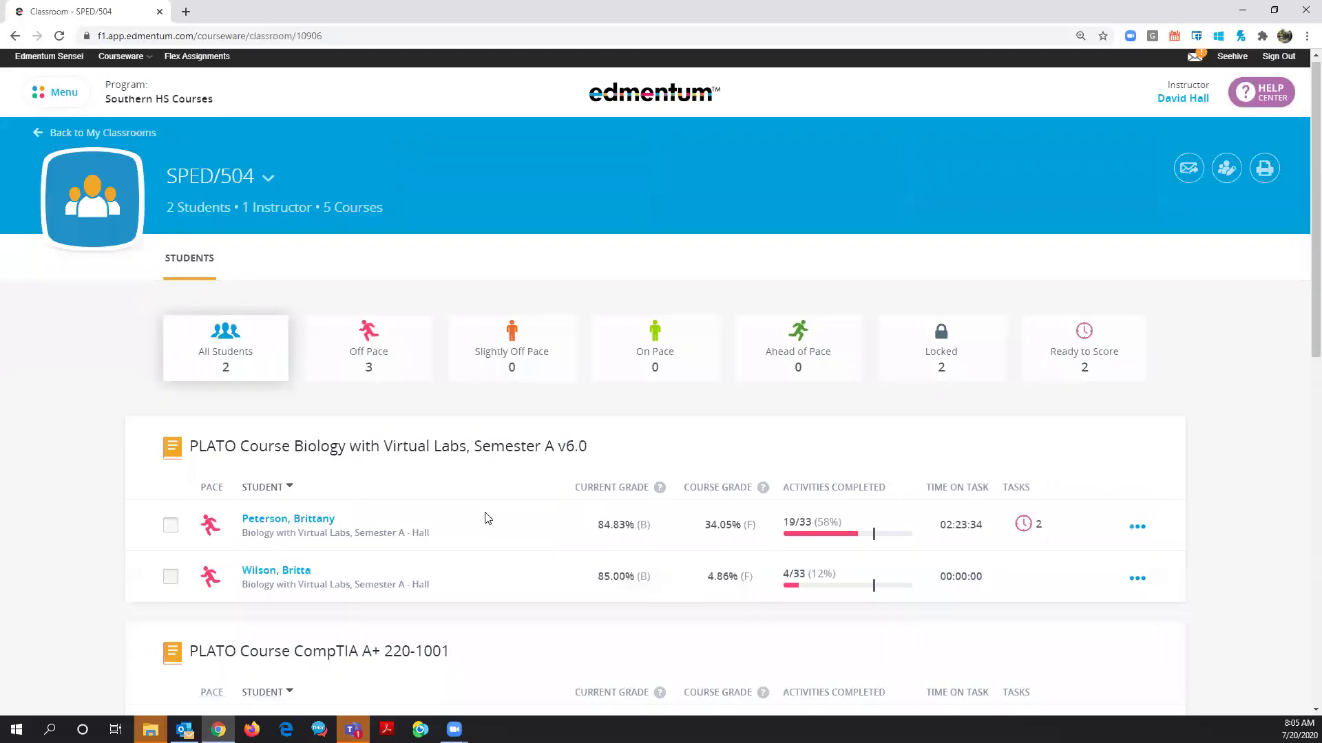
pyautogui.scroll(-3, 484, 518)
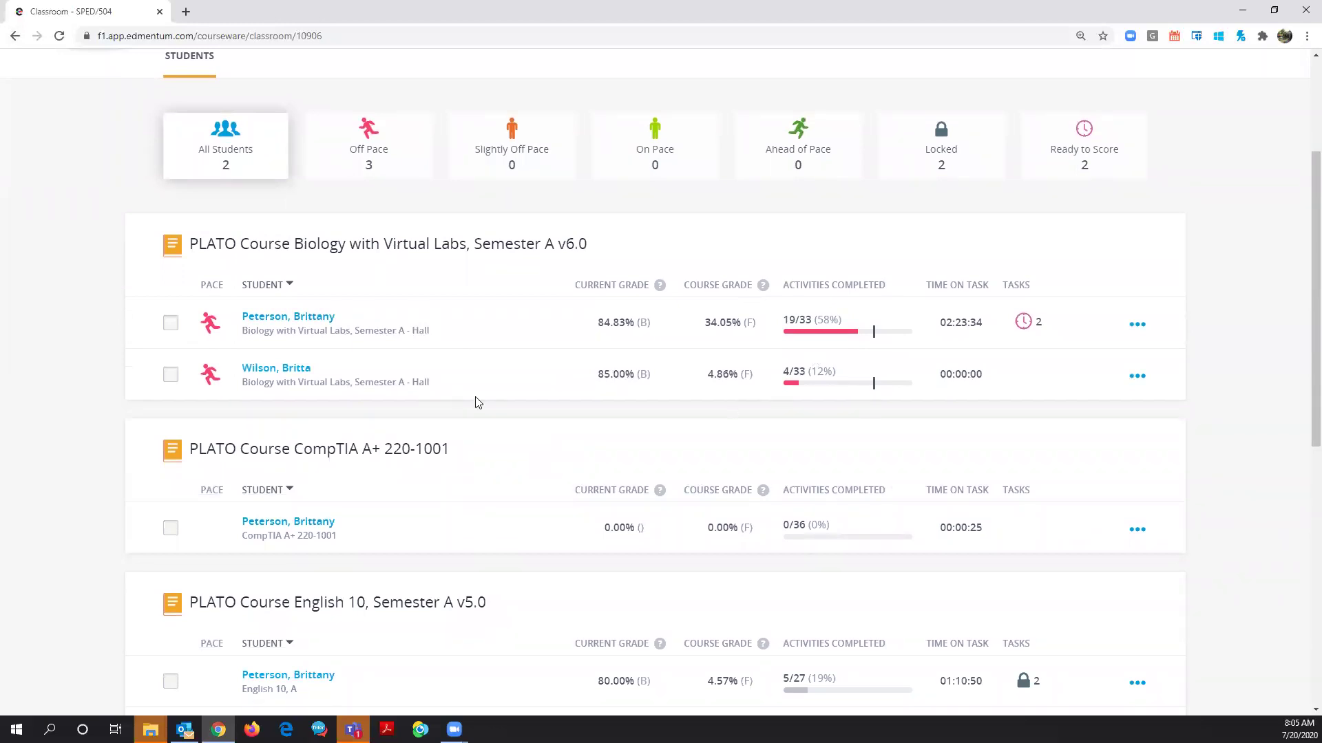
pyautogui.scroll(3, 640, 495)
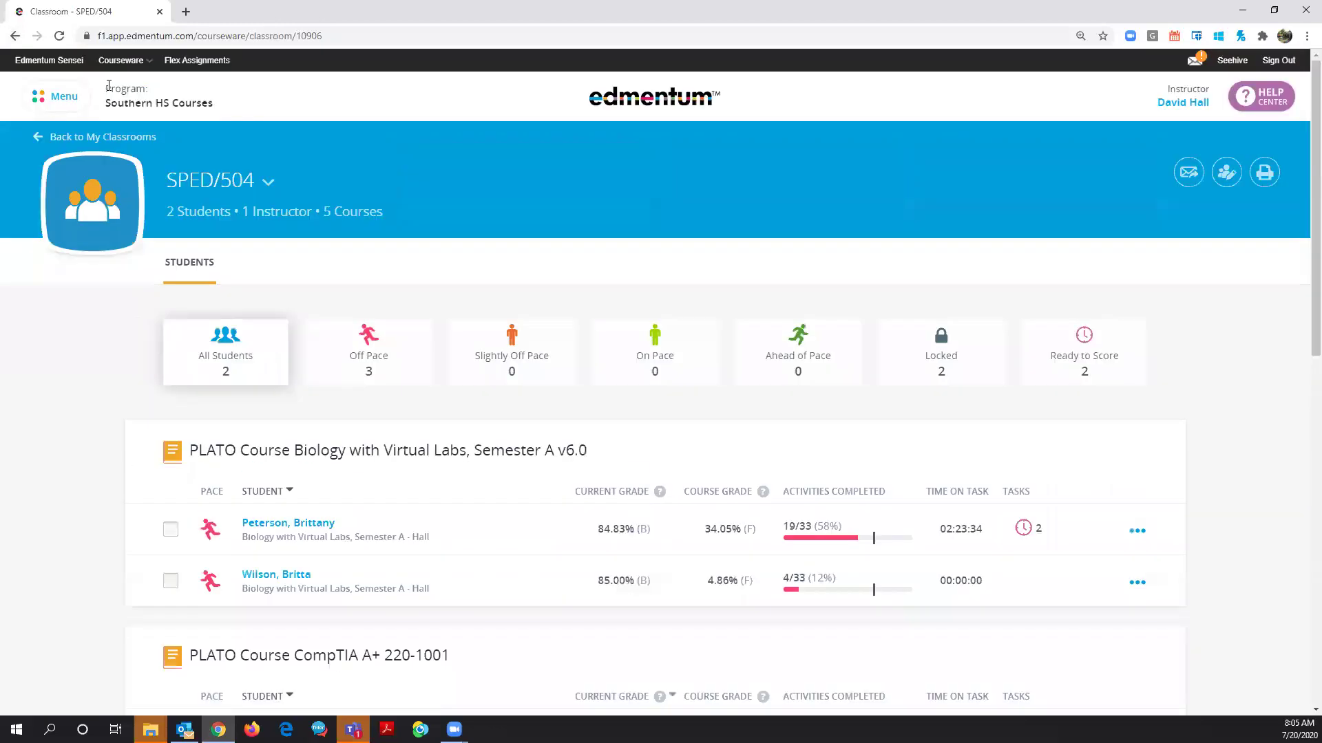
pyautogui.click(15, 37)
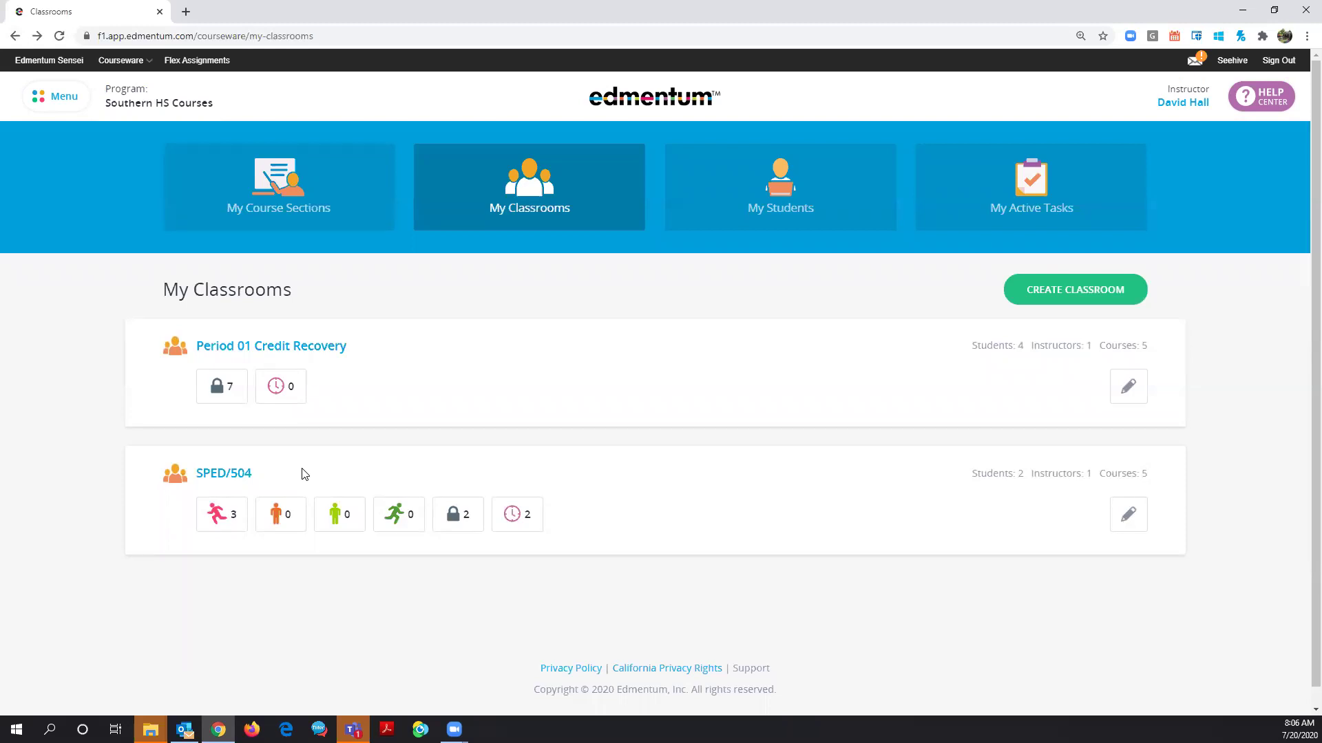
# Start a new classroom named Tigers and add a second instructor to it
pyautogui.click(1105, 294)
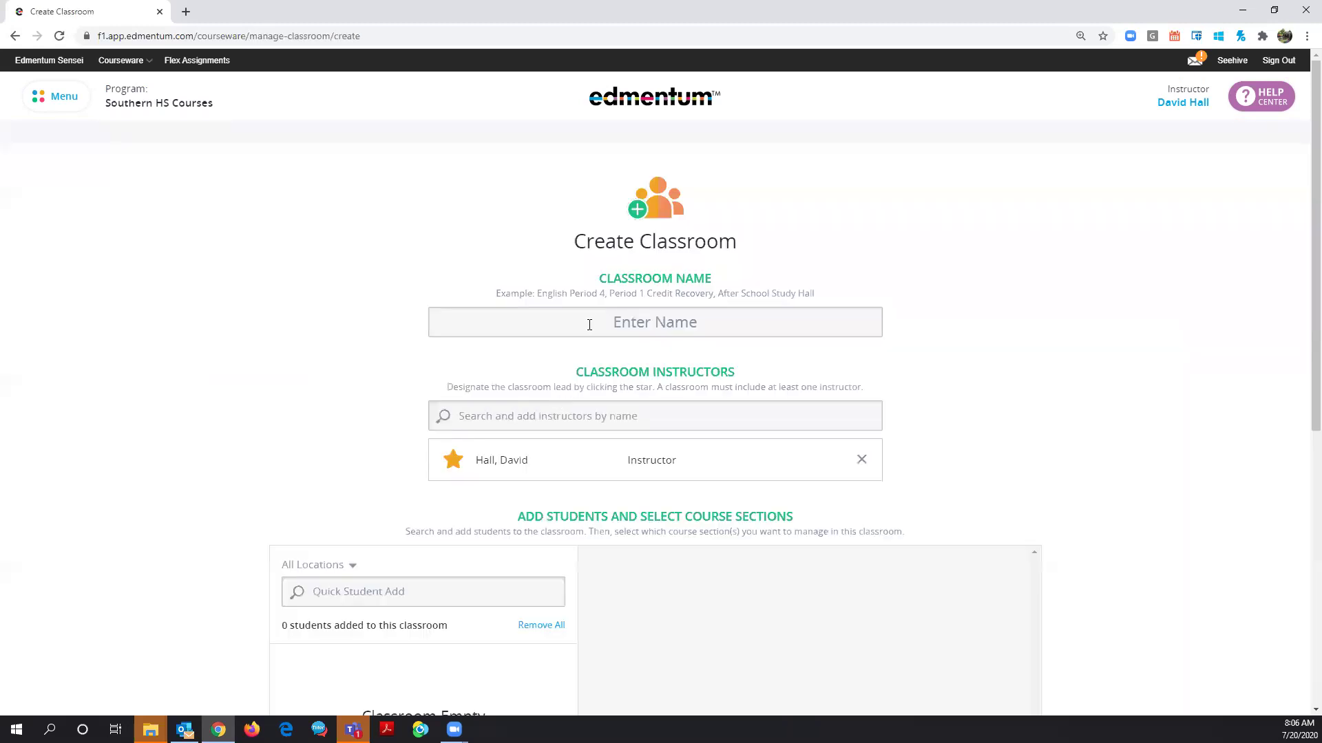
pyautogui.write('Tigers')
pyautogui.click(575, 407)
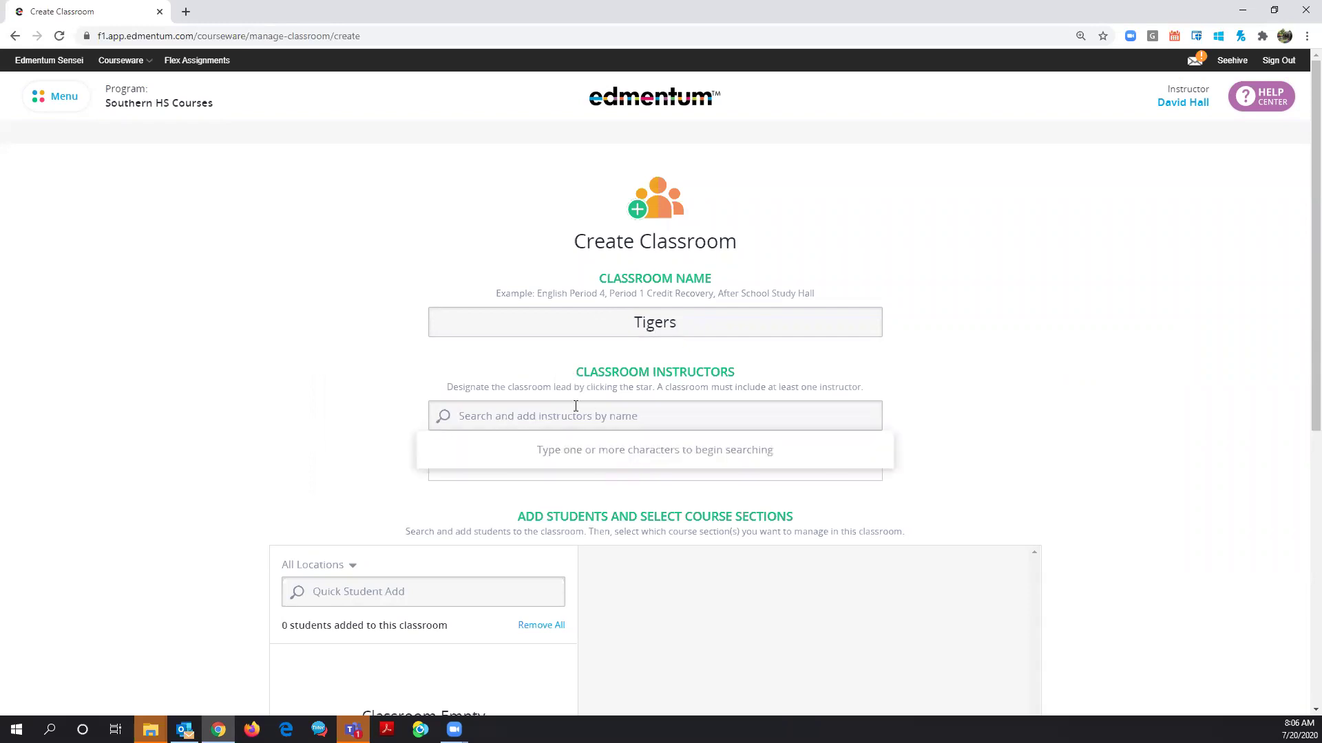
pyautogui.write('Velma')
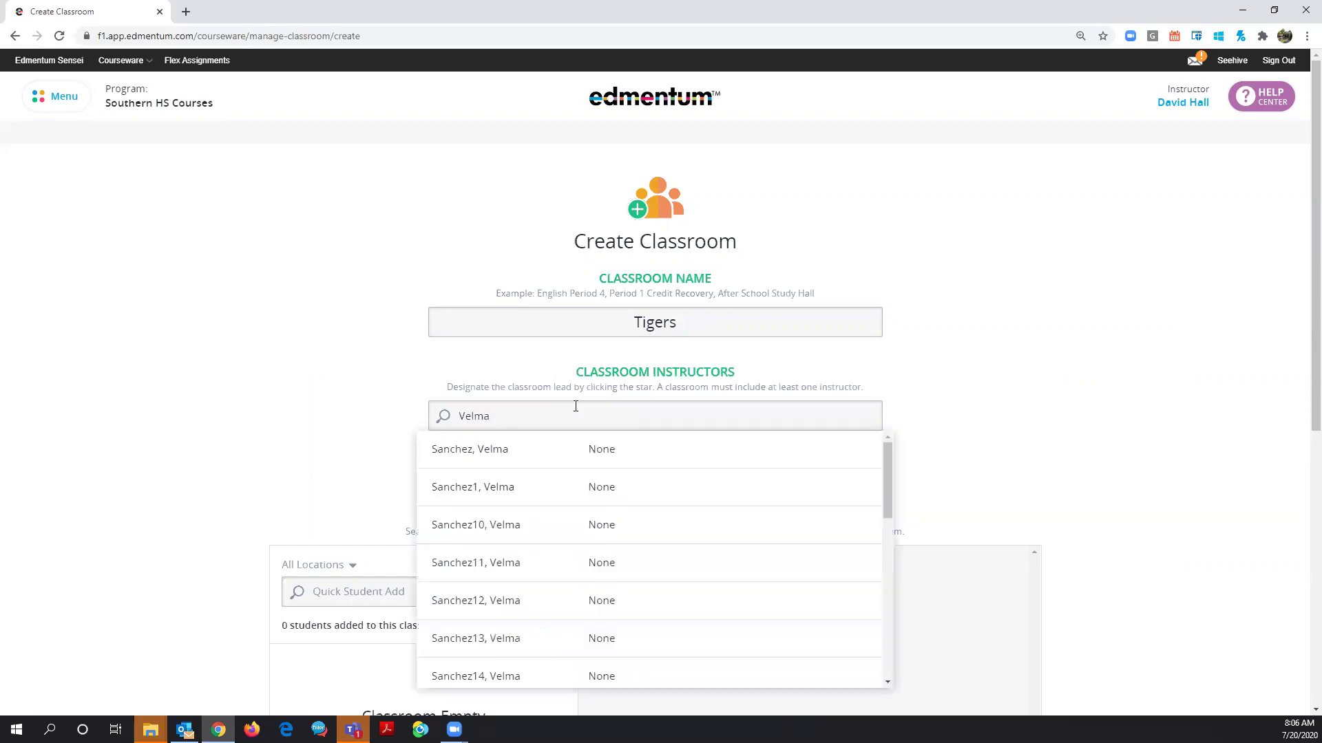
pyautogui.click(499, 451)
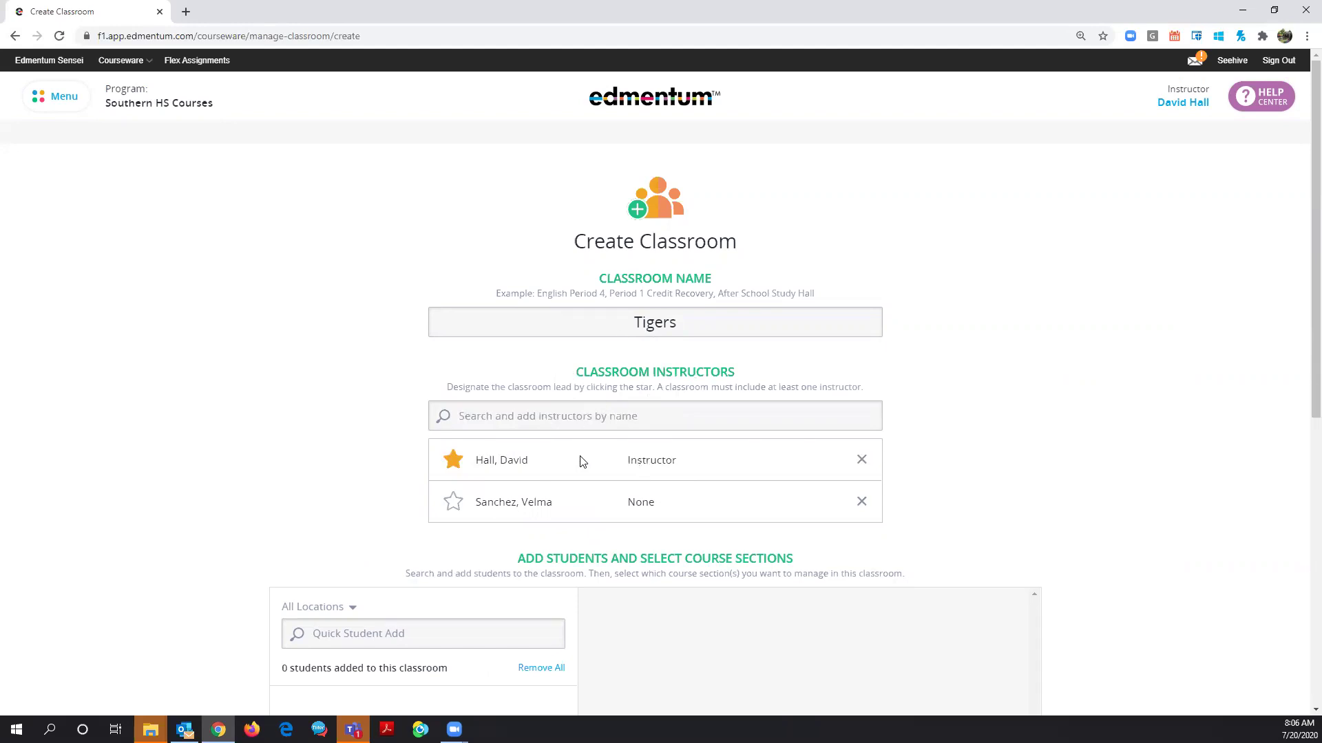
# Find two students by name and add both to the new classroom
pyautogui.scroll(-3, 580, 461)
pyautogui.click(479, 433)
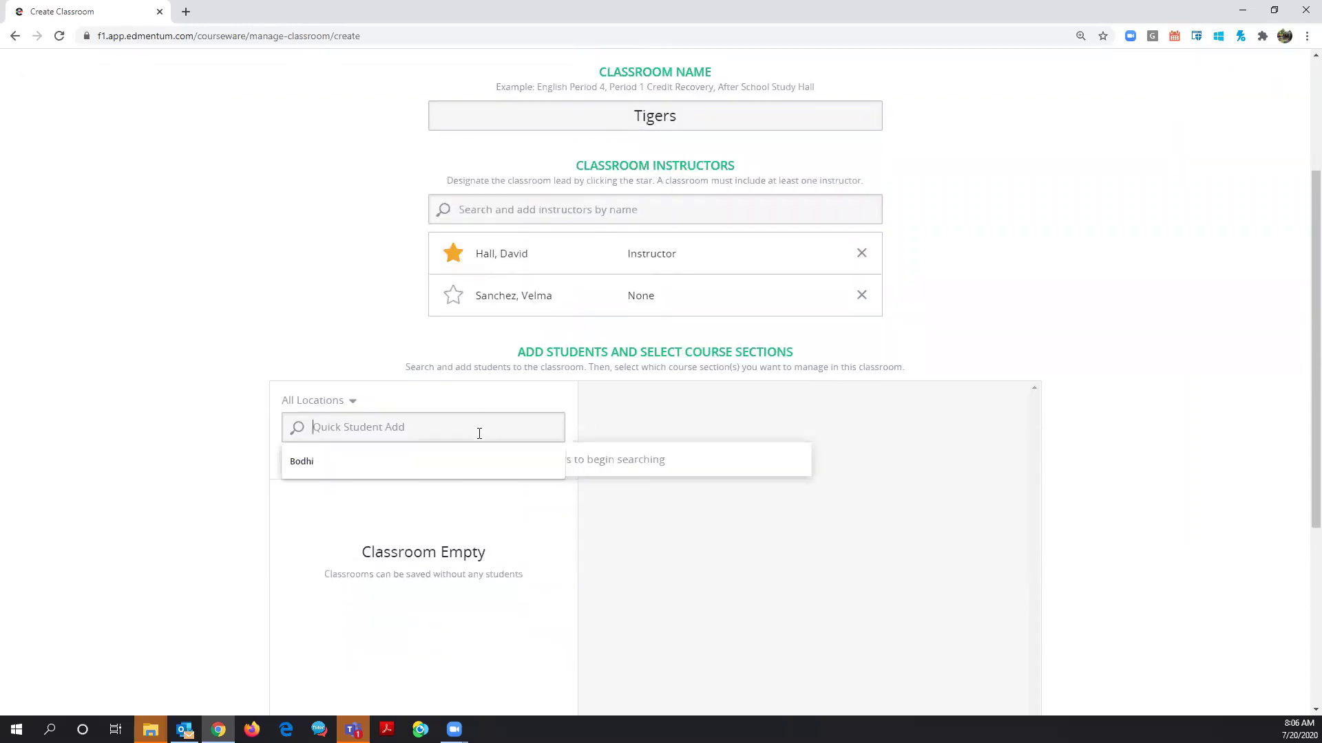
pyautogui.click(327, 460)
pyautogui.click(338, 460)
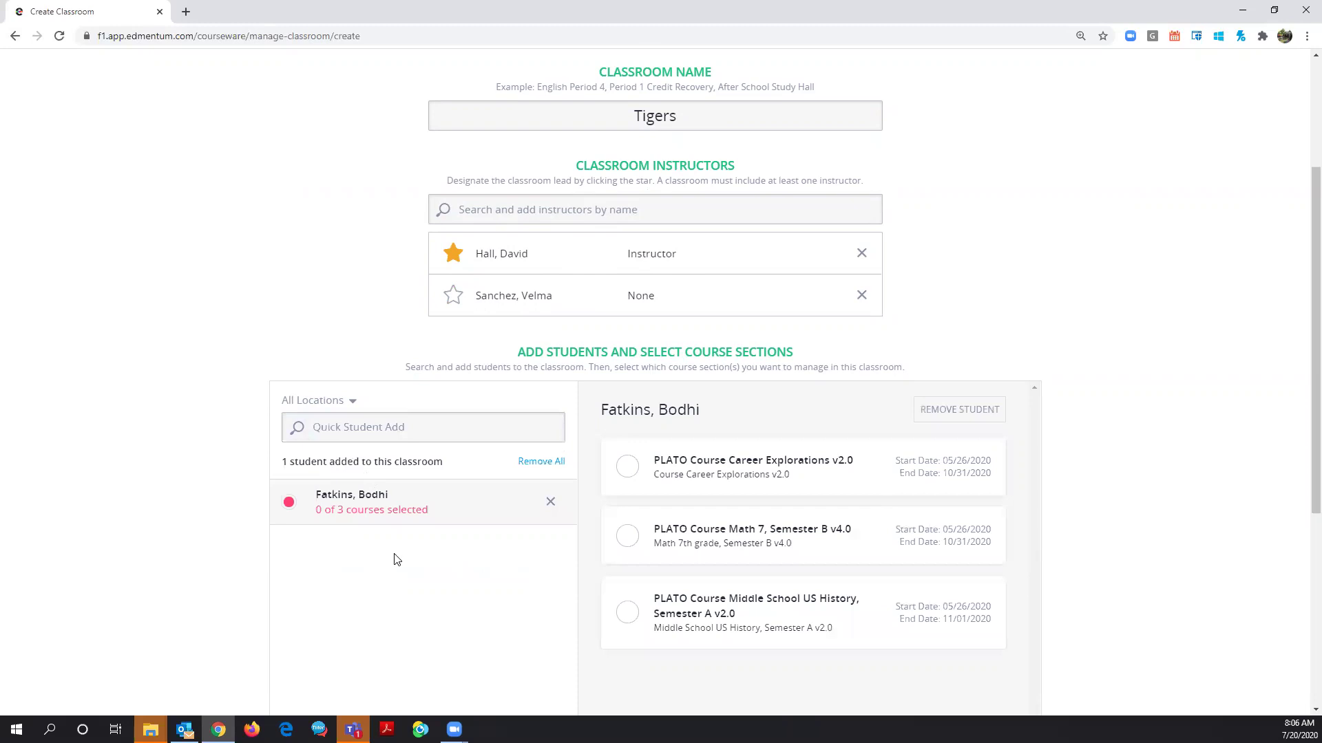
pyautogui.click(391, 432)
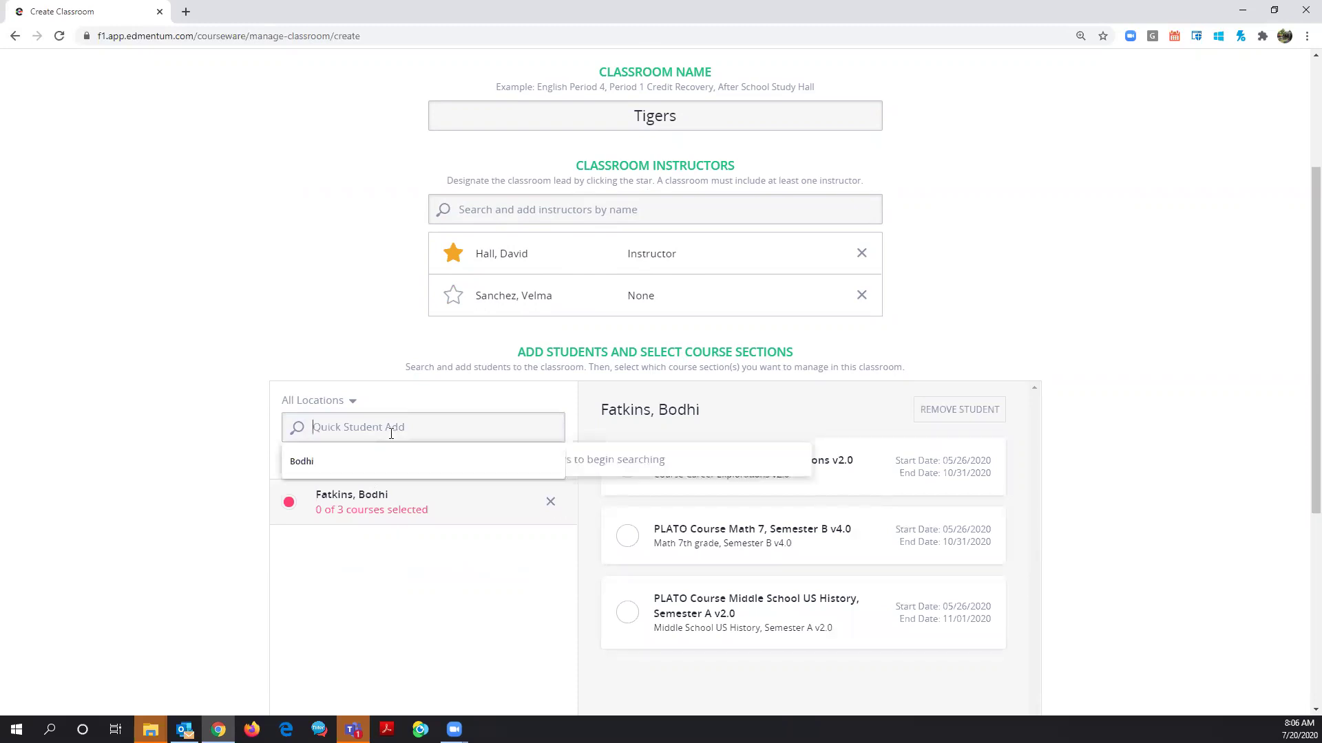
pyautogui.write('Ker')
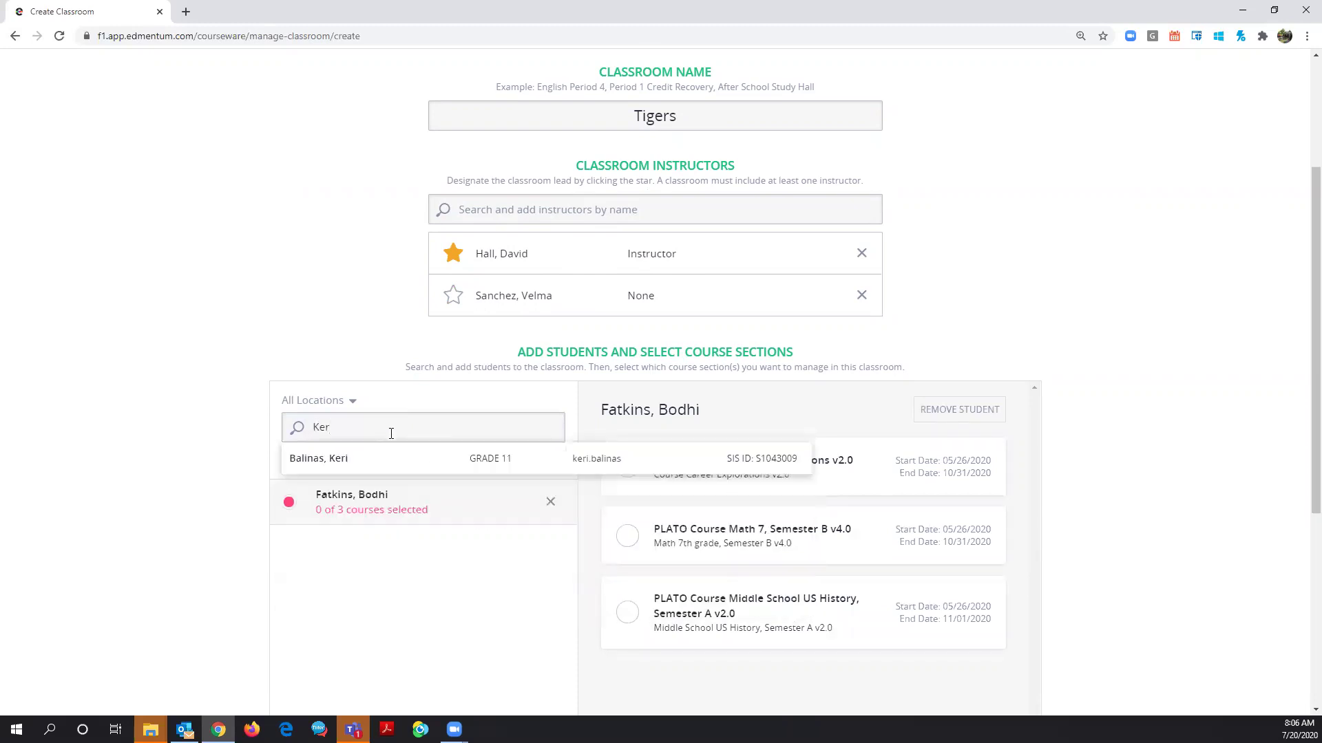
pyautogui.click(333, 459)
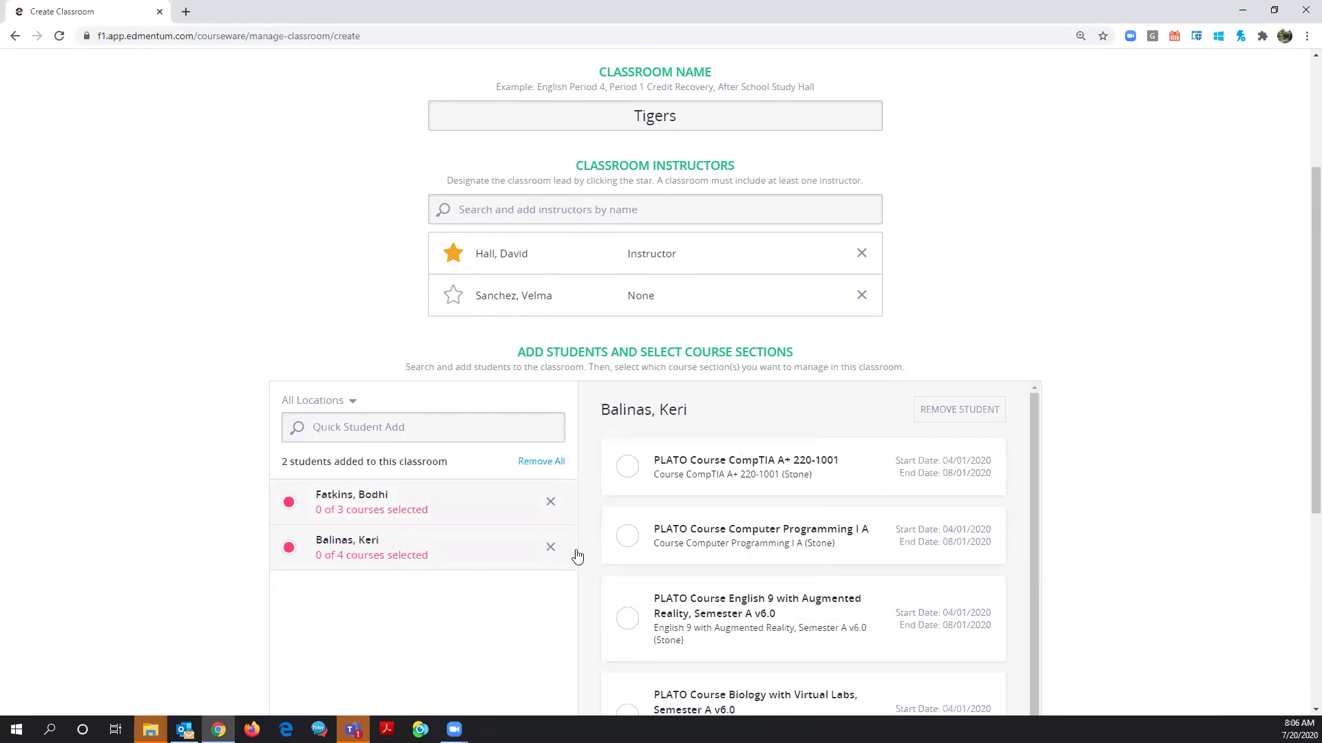
# Include the second student's CompTIA A+ 220-1001, Computer Programming I A and English 9 with Augmented Reality, Semester A v6.0 courses in the classroom
pyautogui.scroll(-4, 531, 634)
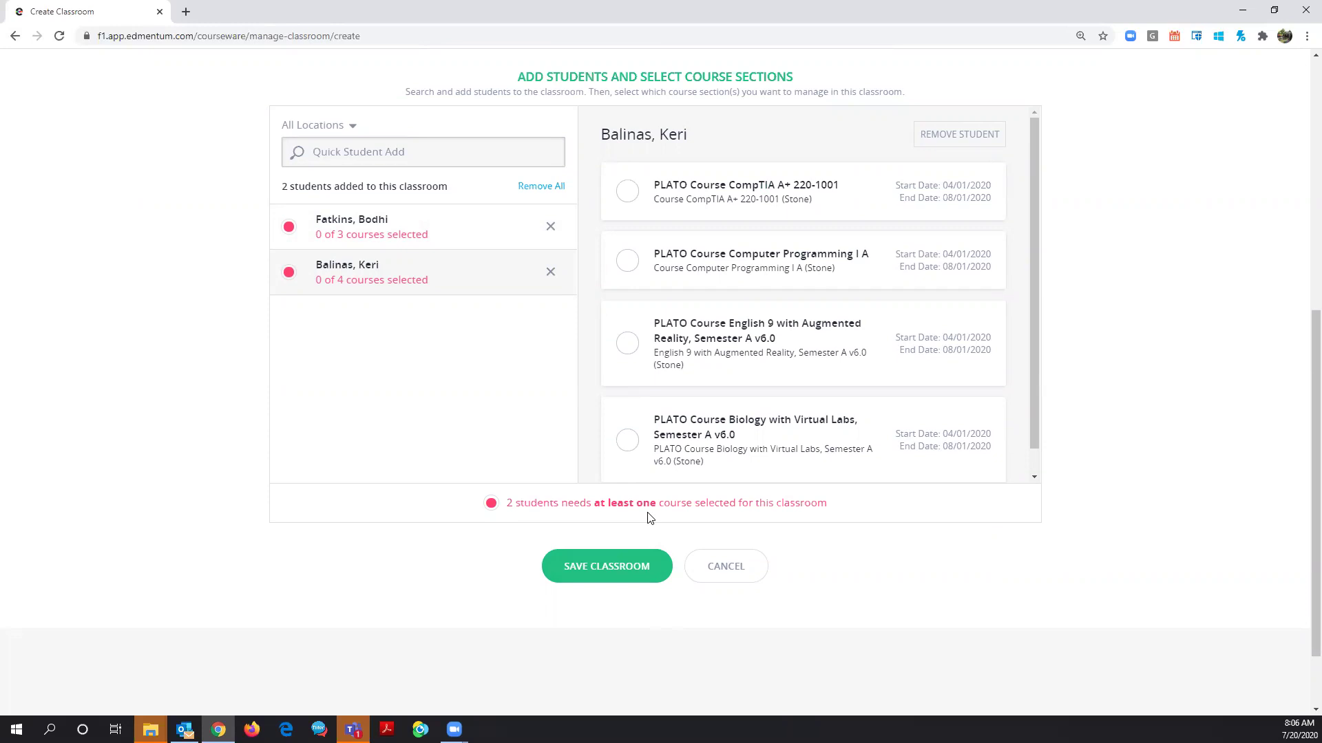
pyautogui.click(629, 196)
pyautogui.click(628, 262)
pyautogui.click(628, 346)
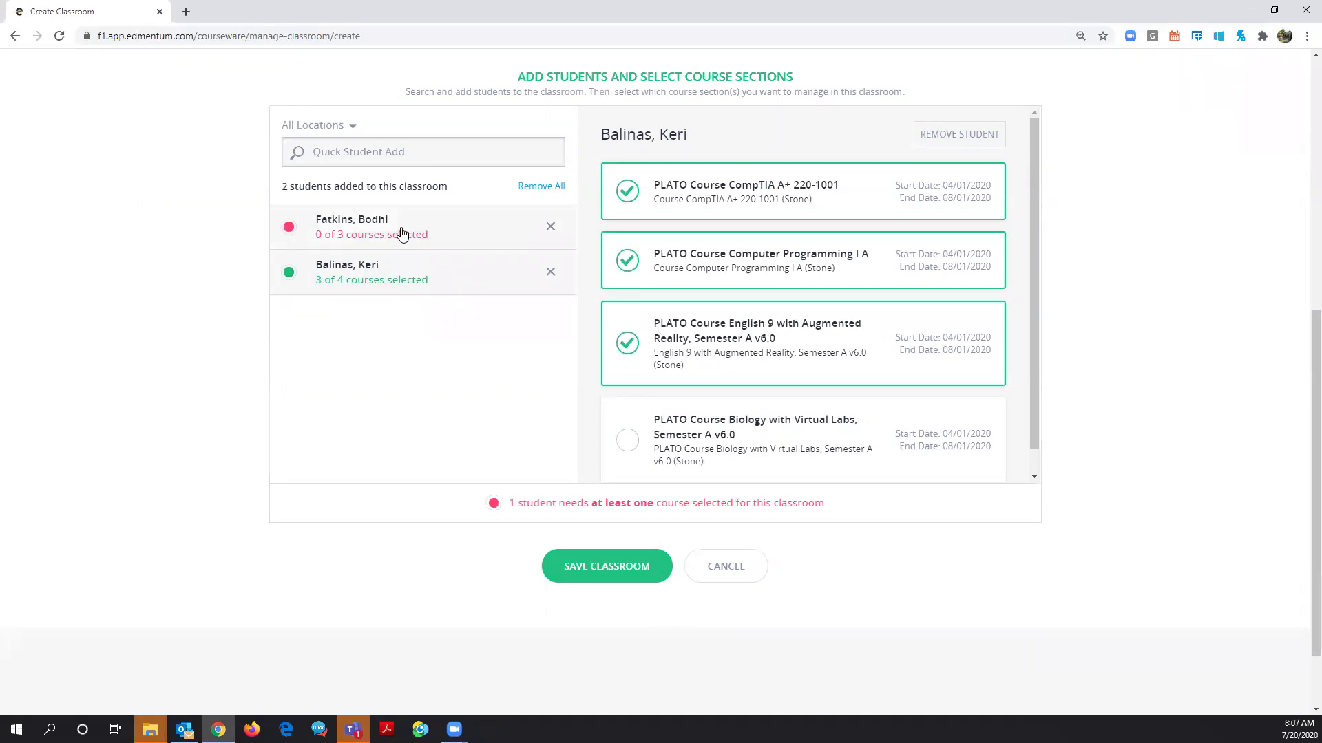
# Include the first student's Career Explorations v2.0 and Math 7, Semester B v4.0 courses and save the classroom
pyautogui.click(447, 238)
pyautogui.click(627, 262)
pyautogui.click(628, 198)
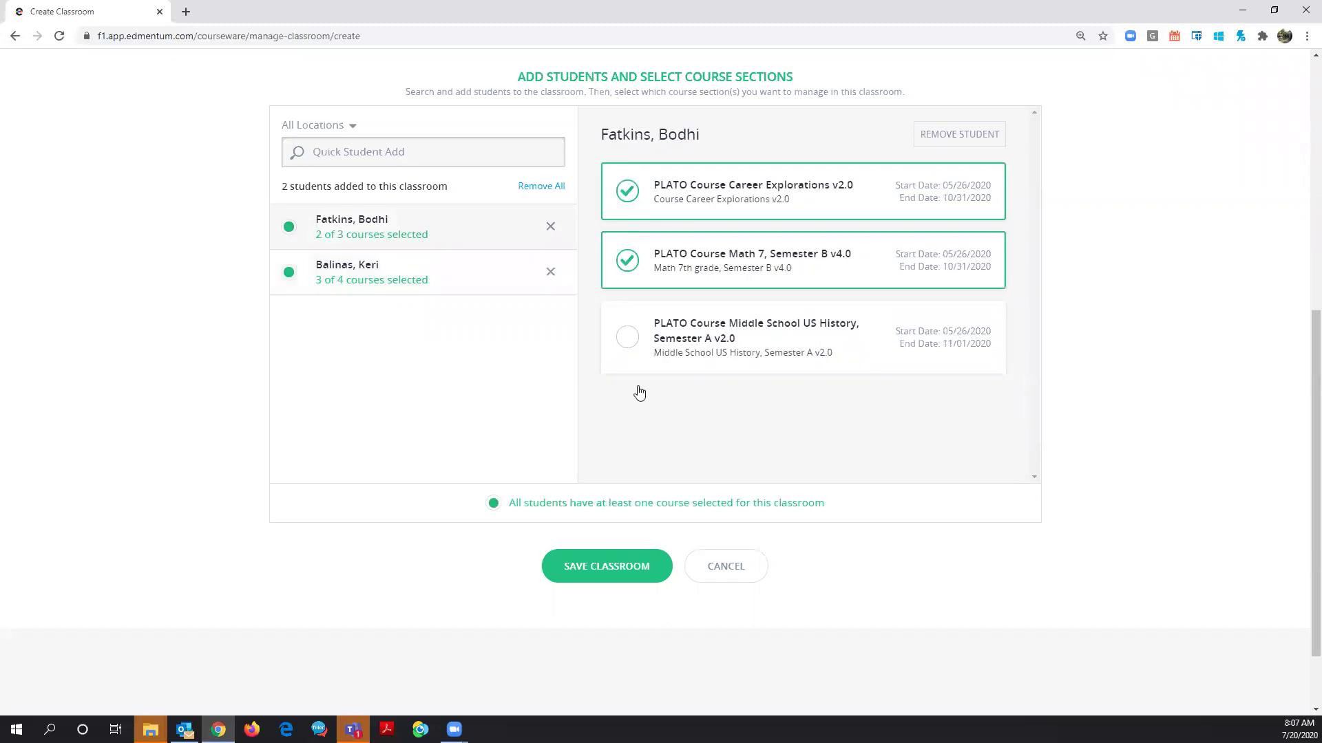
pyautogui.click(641, 583)
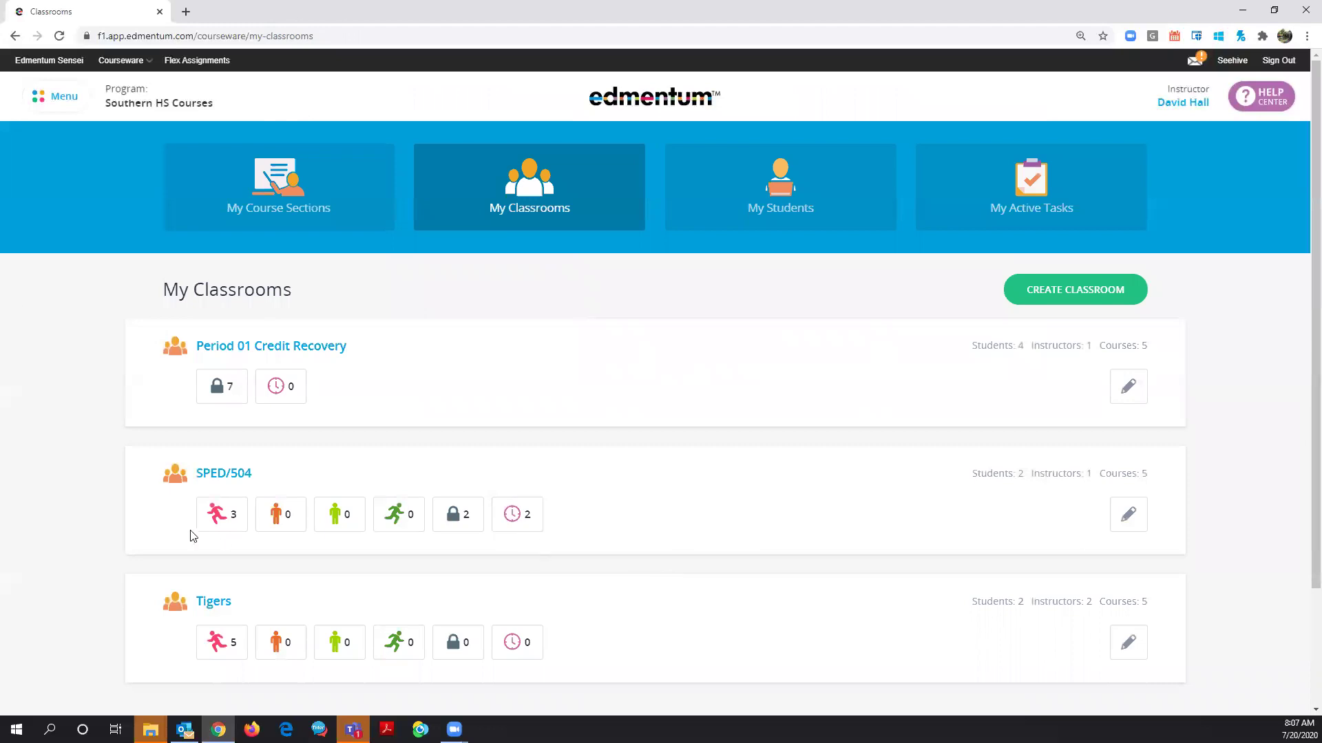
pyautogui.scroll(-3, 224, 540)
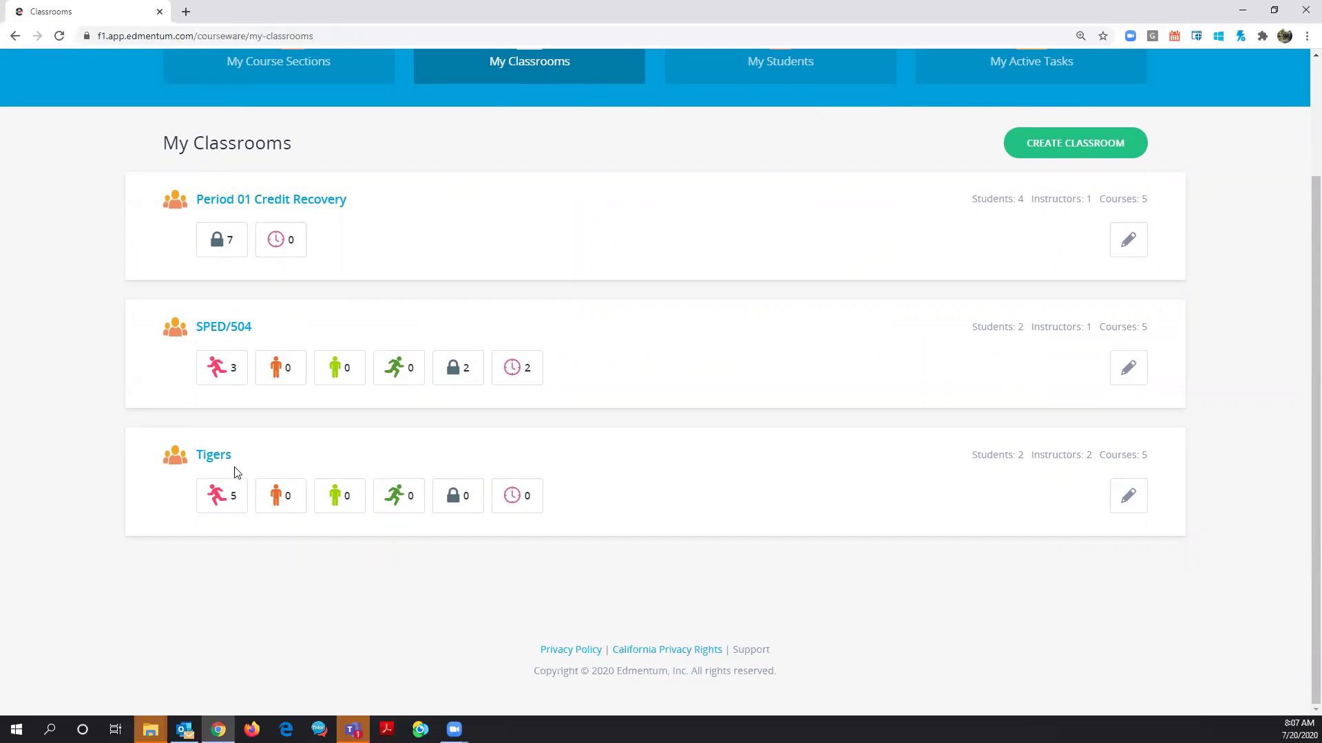
pyautogui.scroll(3, 234, 473)
# Return to the course sections and open the curriculum of Biology with Virtual Labs, Semester A - Hall
pyautogui.click(293, 167)
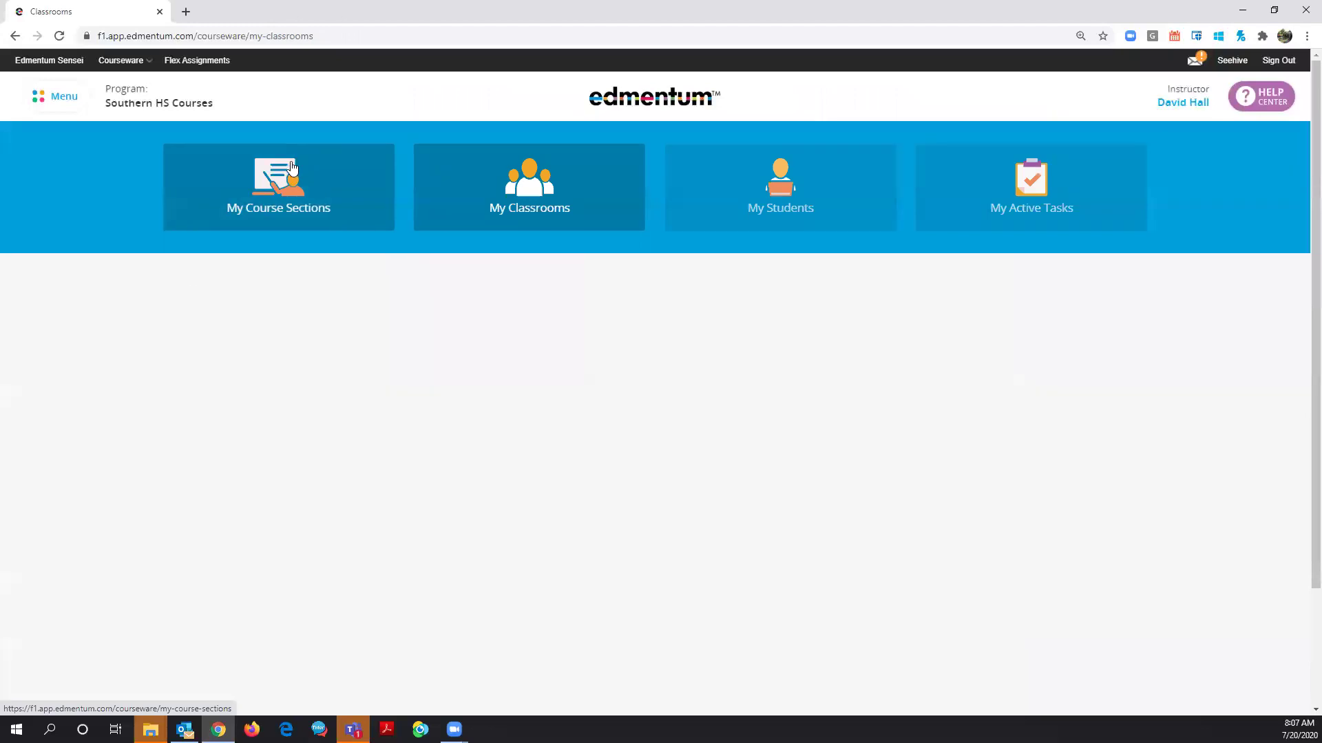
pyautogui.scroll(-2, 526, 550)
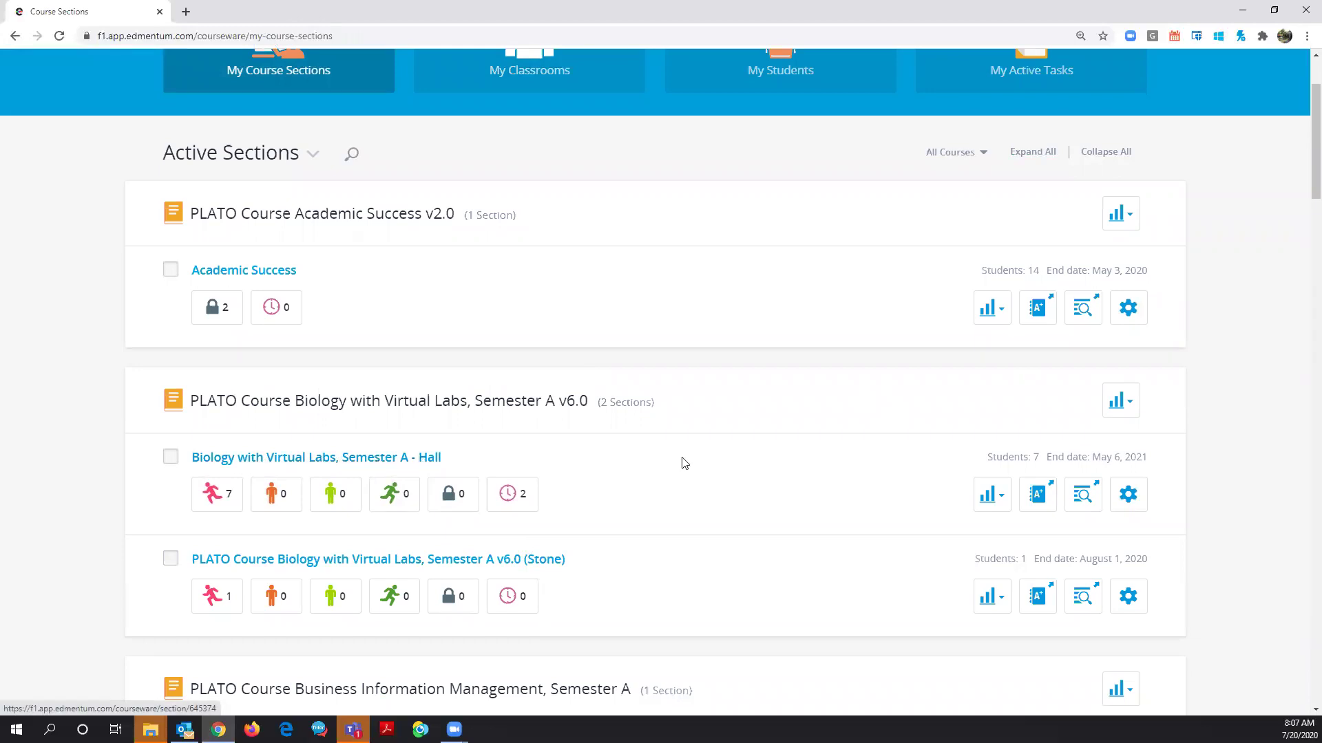
pyautogui.click(1093, 494)
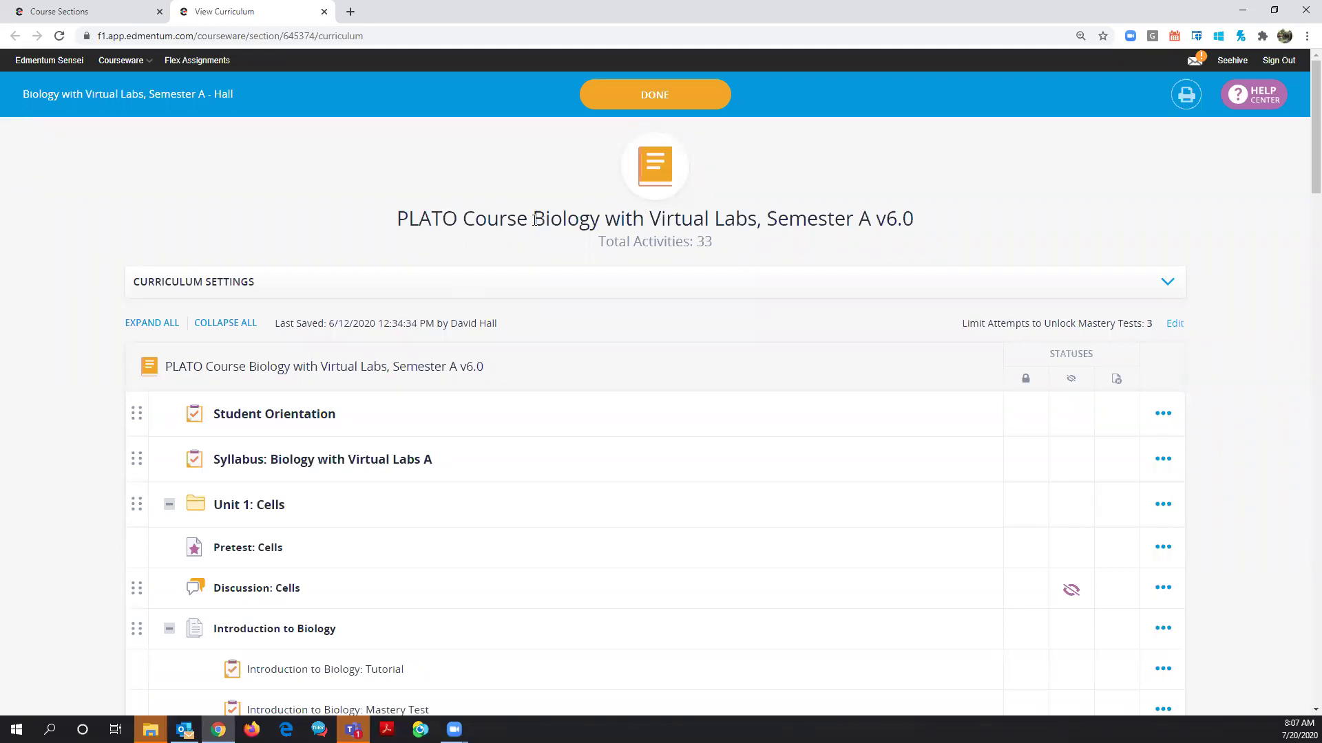
pyautogui.moveTo(534, 219); pyautogui.dragTo(921, 216)
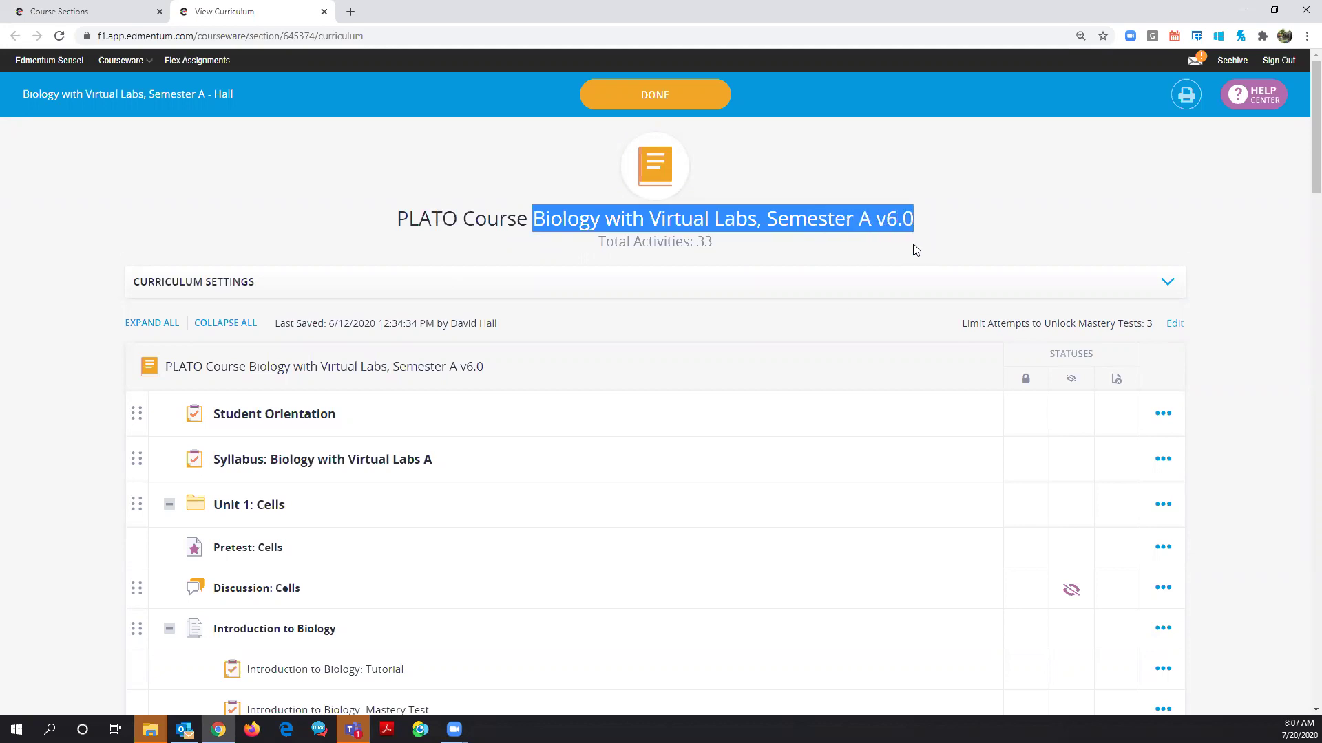
# Expand the curriculum settings and look over the lock, hide and omit options and the course's activities
pyautogui.click(1168, 284)
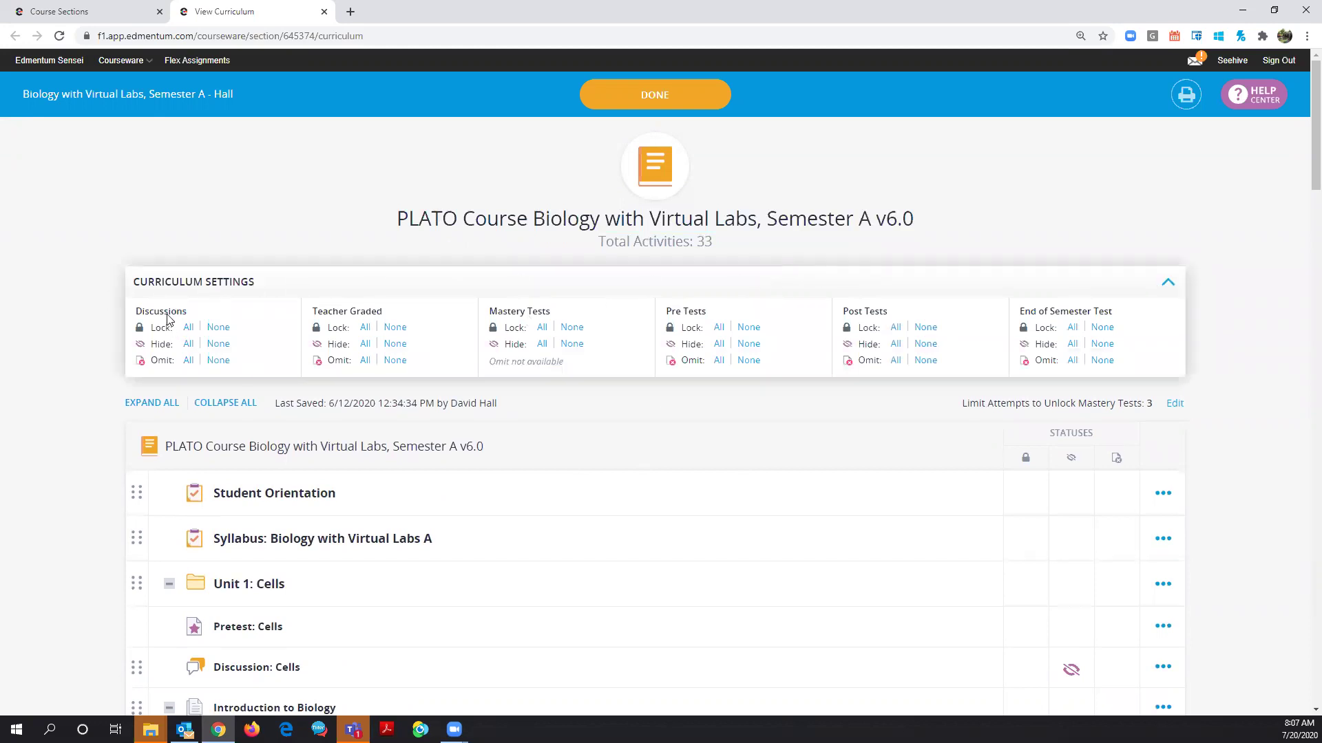
pyautogui.scroll(-1, 238, 440)
pyautogui.scroll(-1, 281, 551)
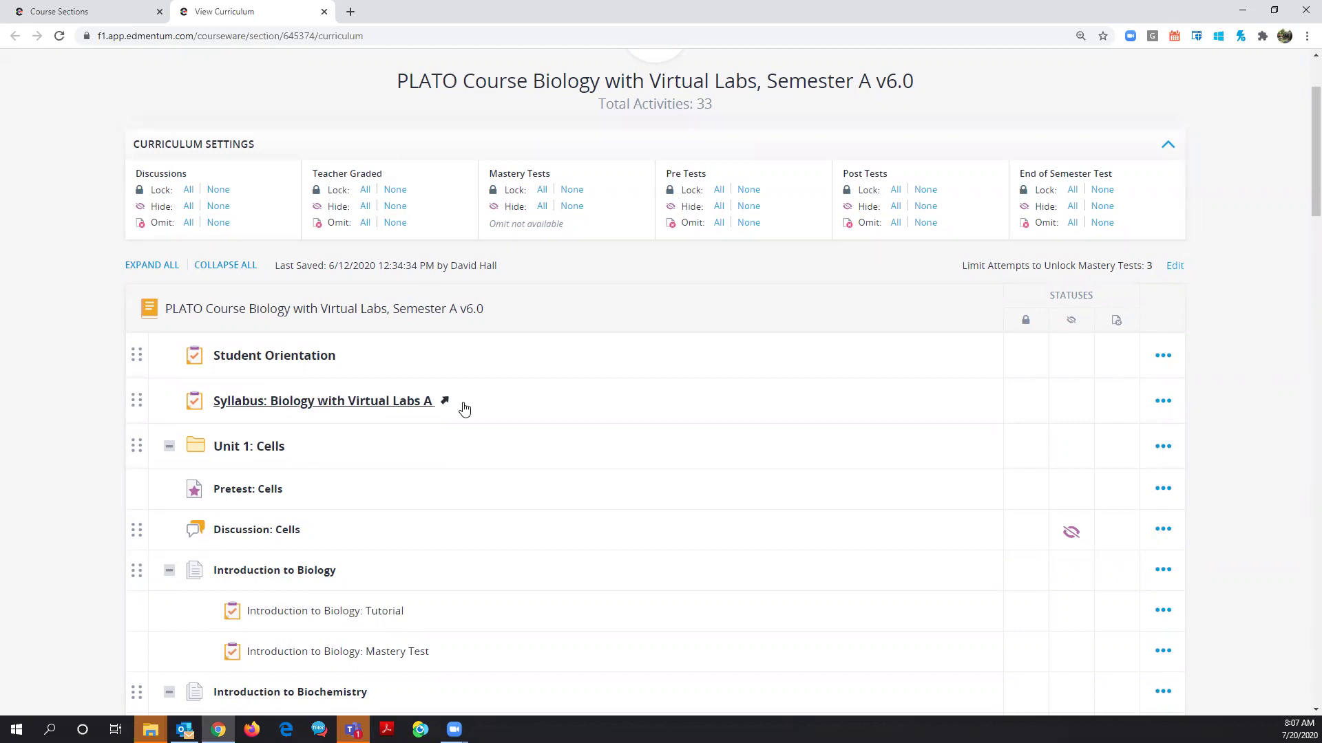
# Look through the Biology course's activities from the unit pretests to the End of Semester Test and compare them with the curriculum settings
pyautogui.scroll(-6, 457, 413)
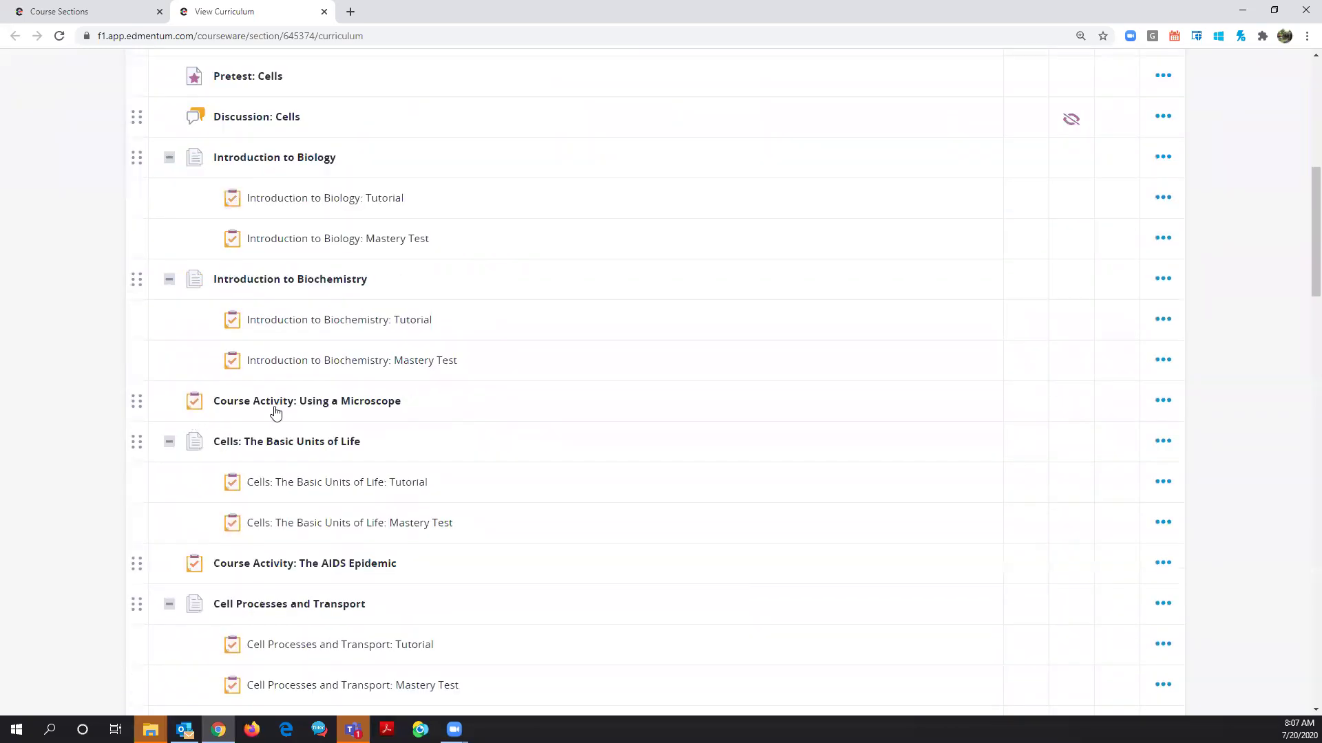
pyautogui.scroll(7, 570, 509)
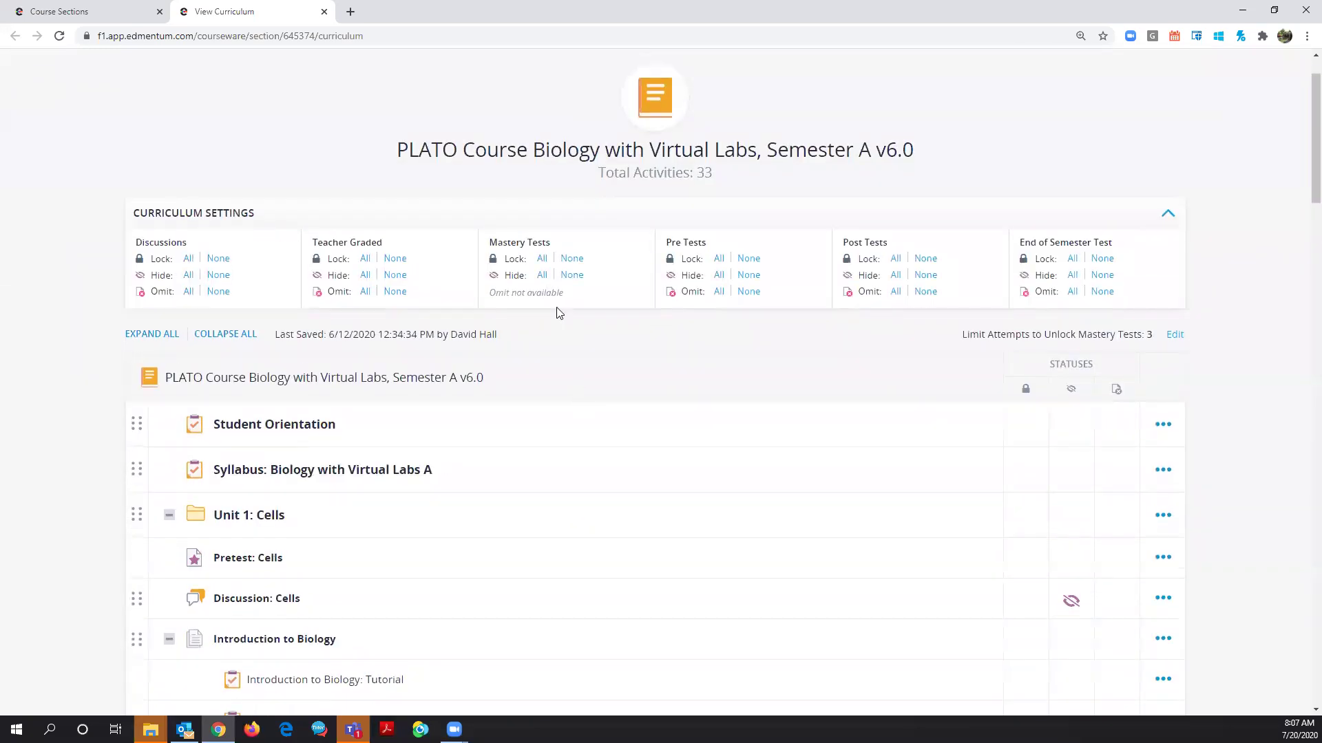
pyautogui.scroll(-3, 375, 585)
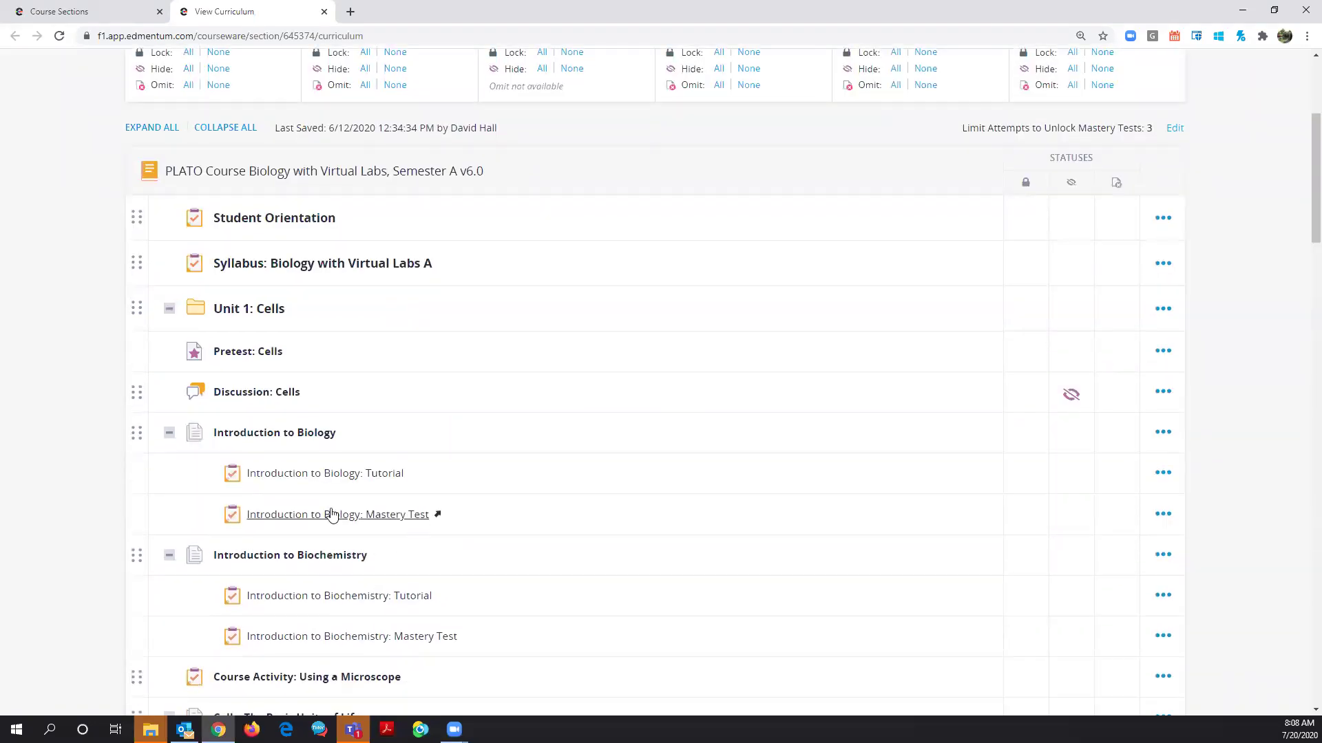
pyautogui.scroll(3, 460, 471)
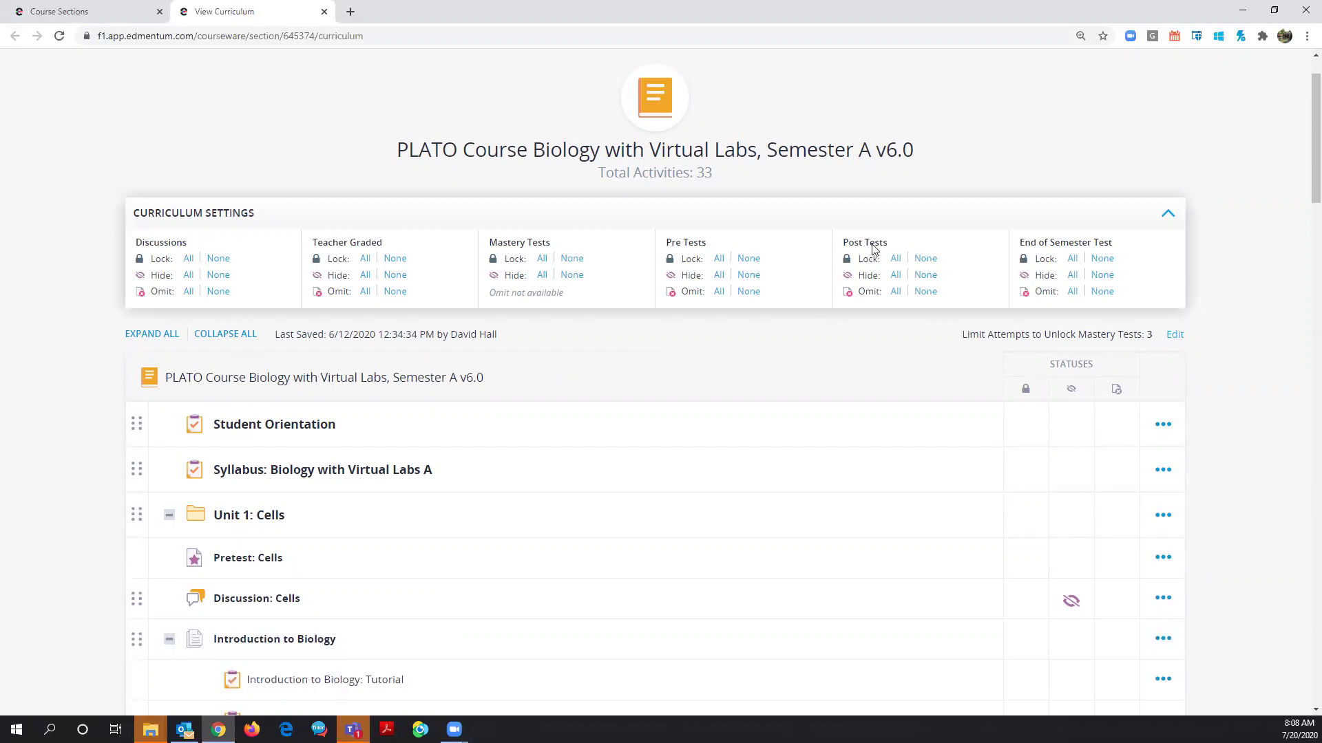
pyautogui.scroll(-5, 495, 622)
pyautogui.scroll(-3, 499, 624)
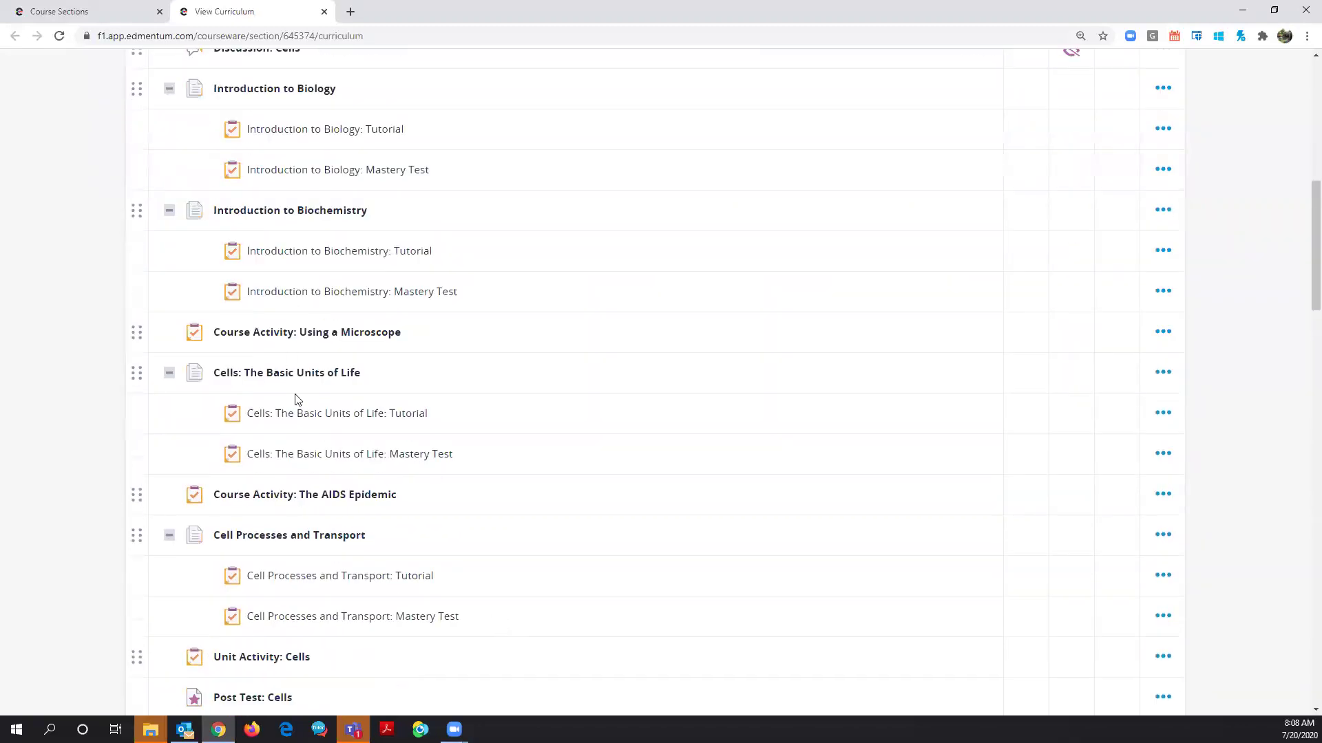
pyautogui.scroll(-2, 296, 650)
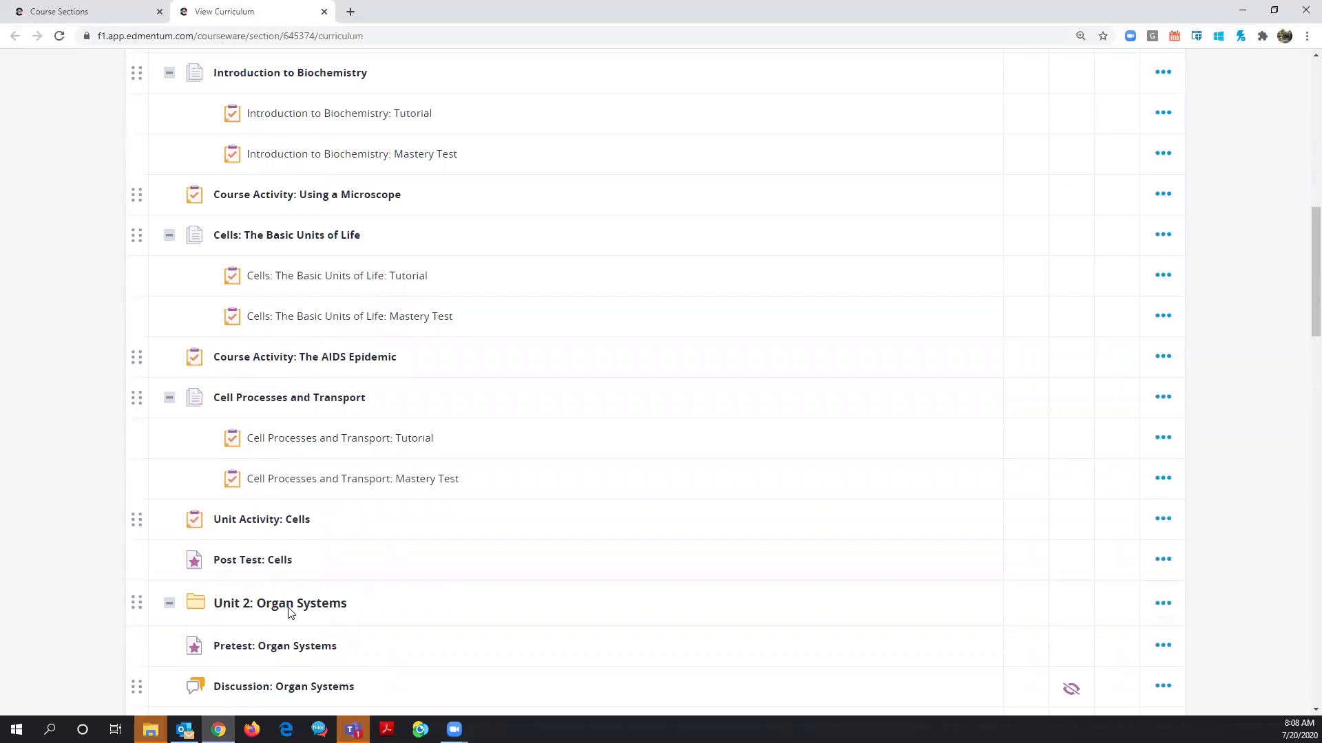
pyautogui.scroll(10, 830, 381)
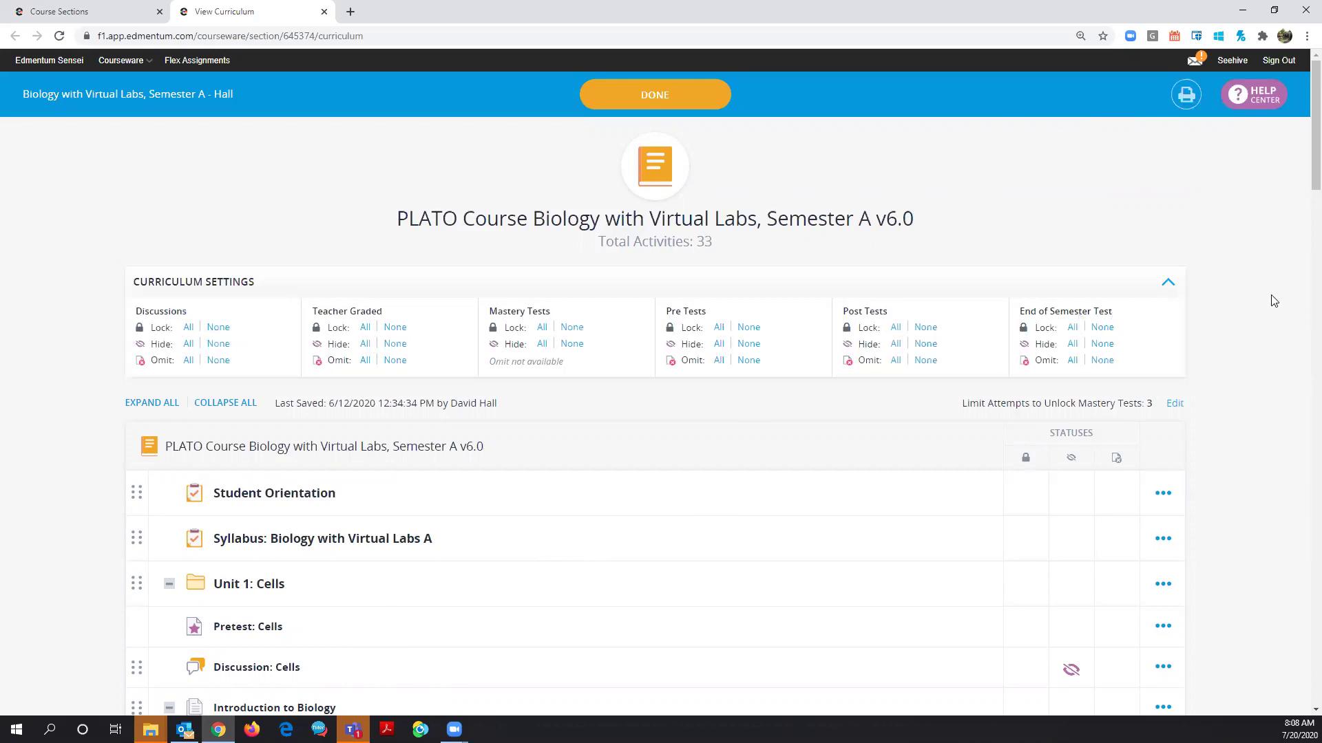
pyautogui.scroll(-1, 1301, 201)
pyautogui.moveTo(1315, 201); pyautogui.dragTo(1315, 704)
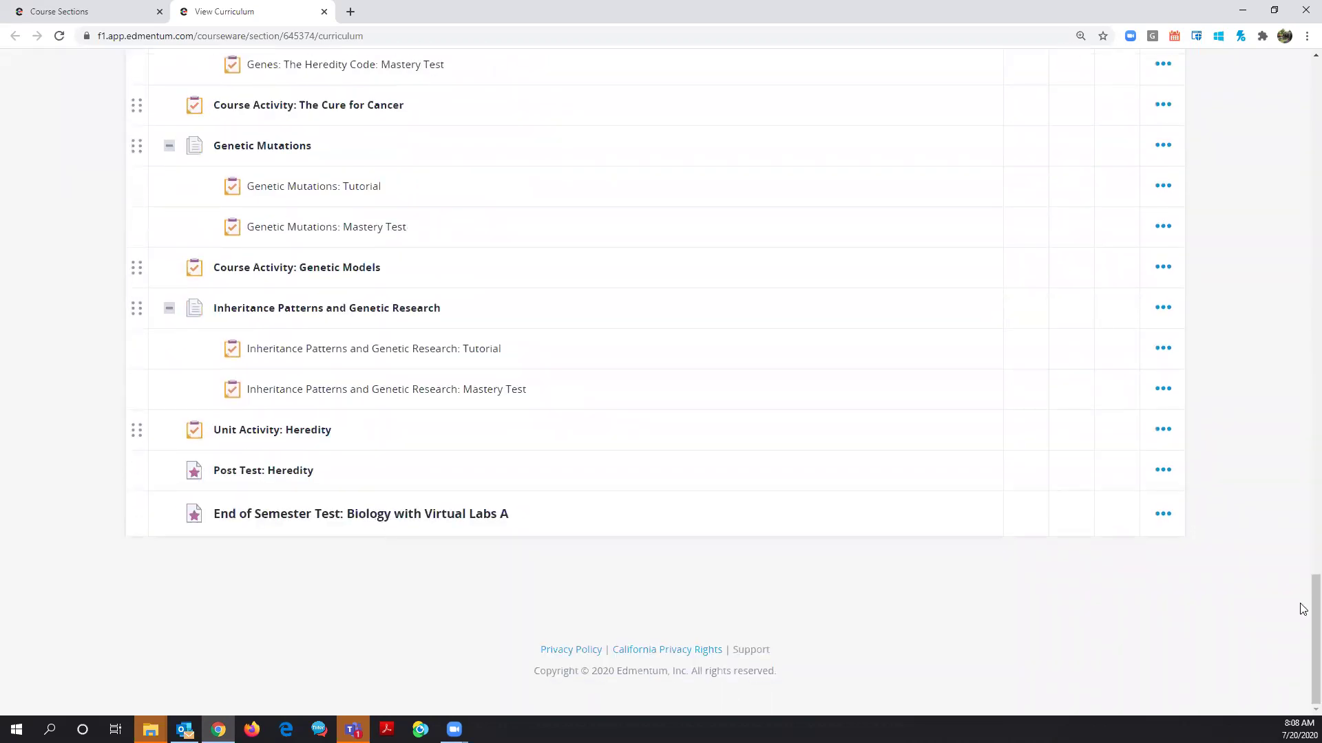
pyautogui.moveTo(1315, 606); pyautogui.dragTo(1314, 90)
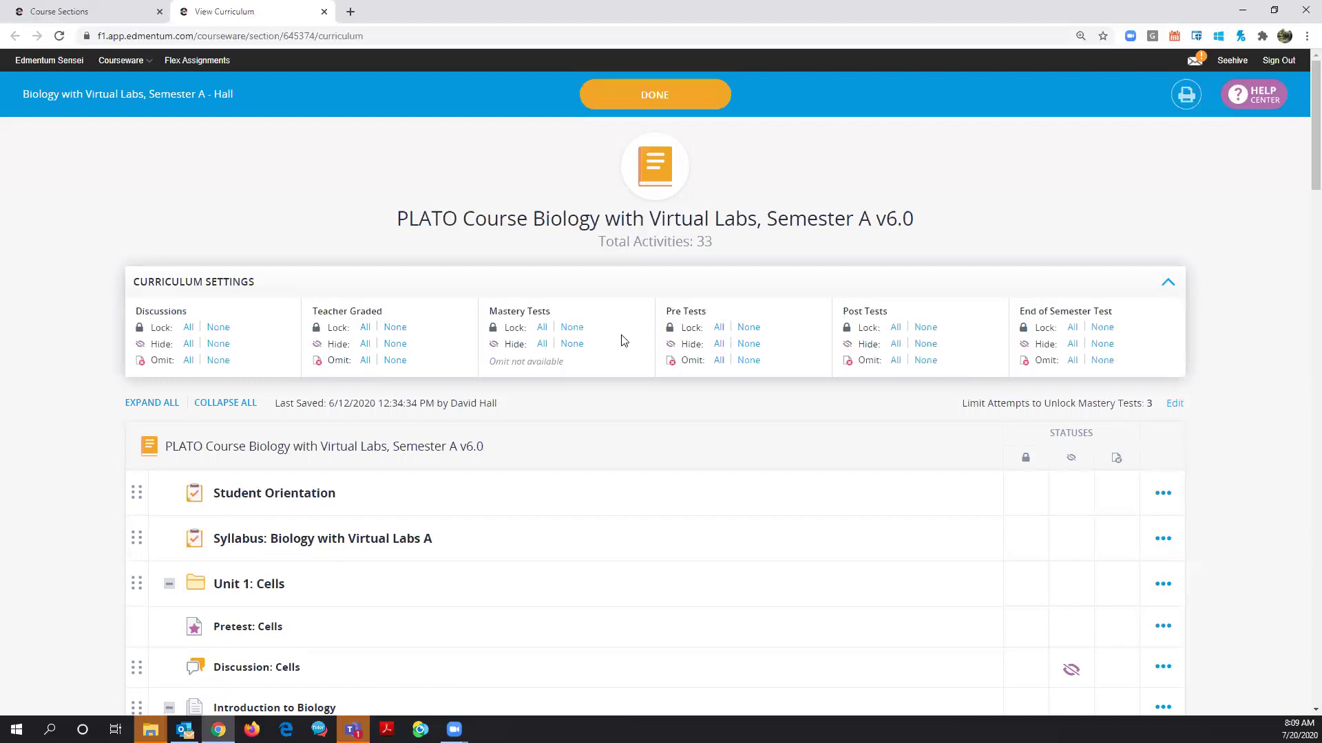
# Try locking all mastery tests in the curriculum and discard the change
pyautogui.click(542, 329)
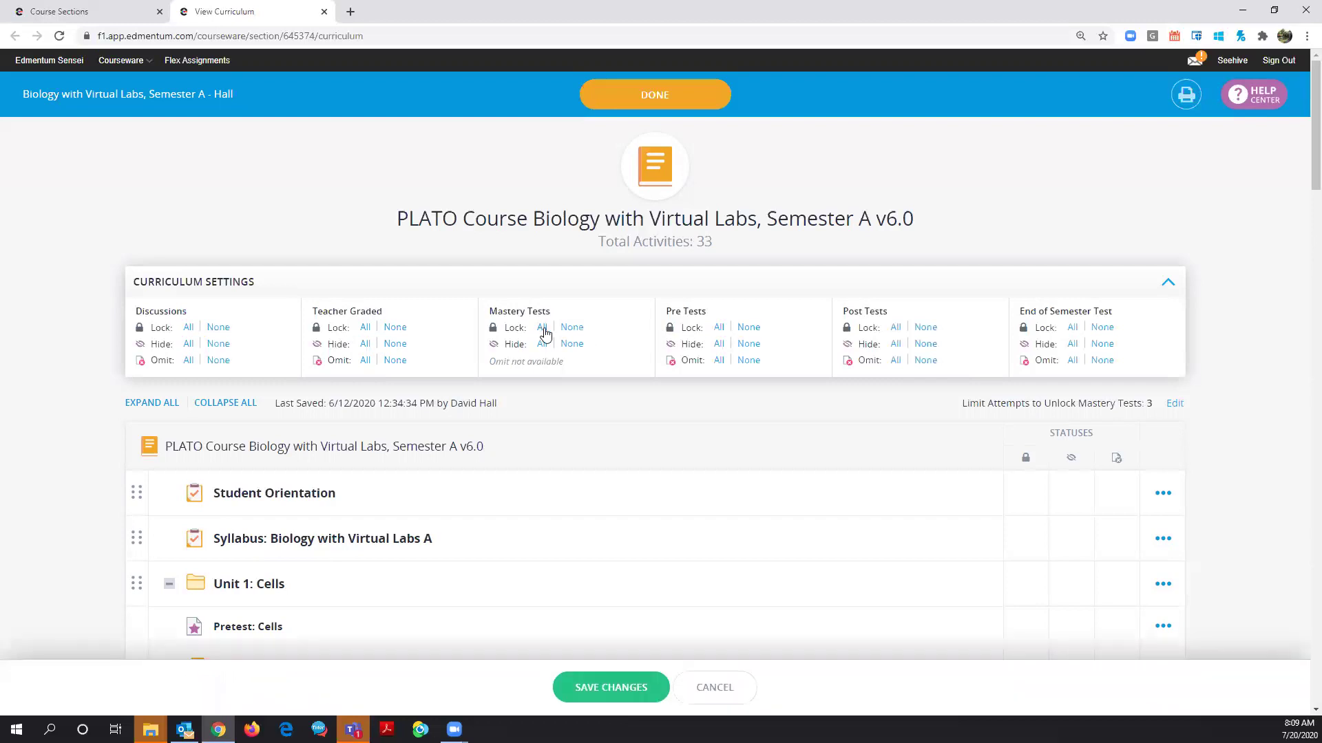
pyautogui.scroll(-3, 868, 520)
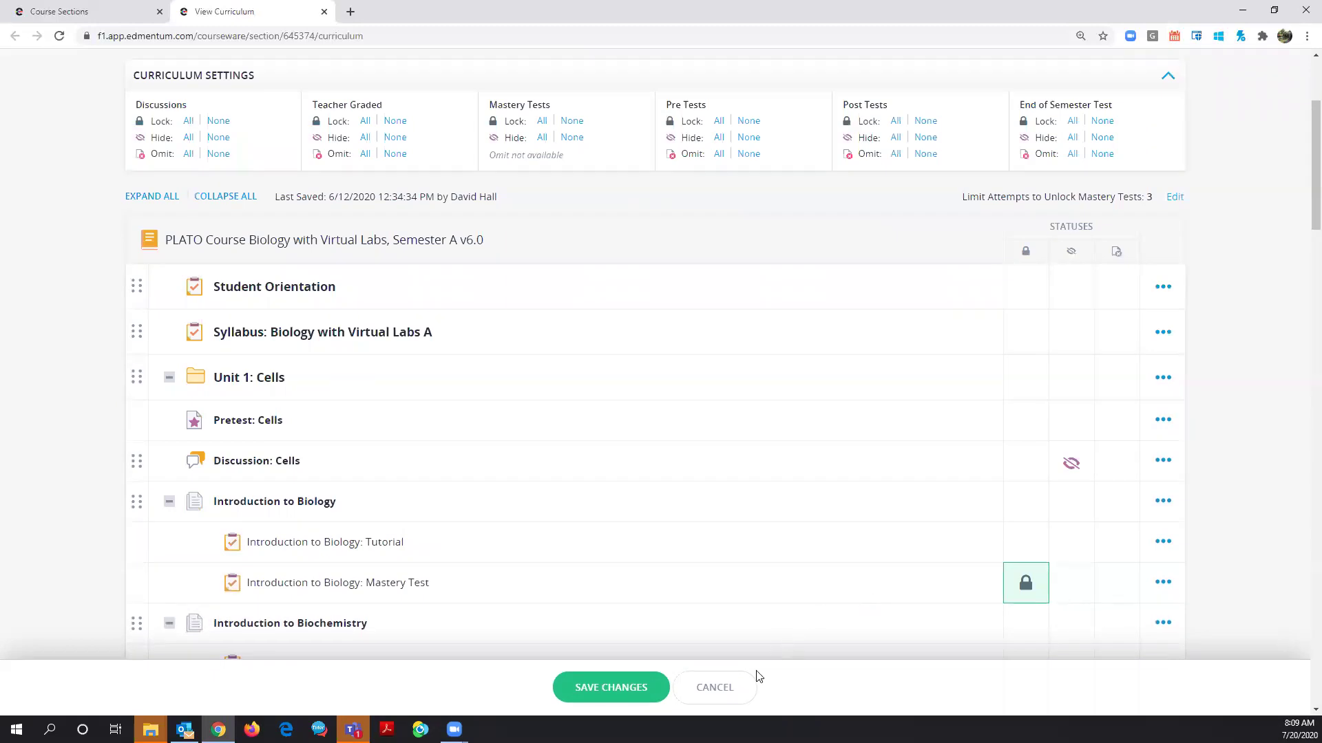
pyautogui.click(708, 696)
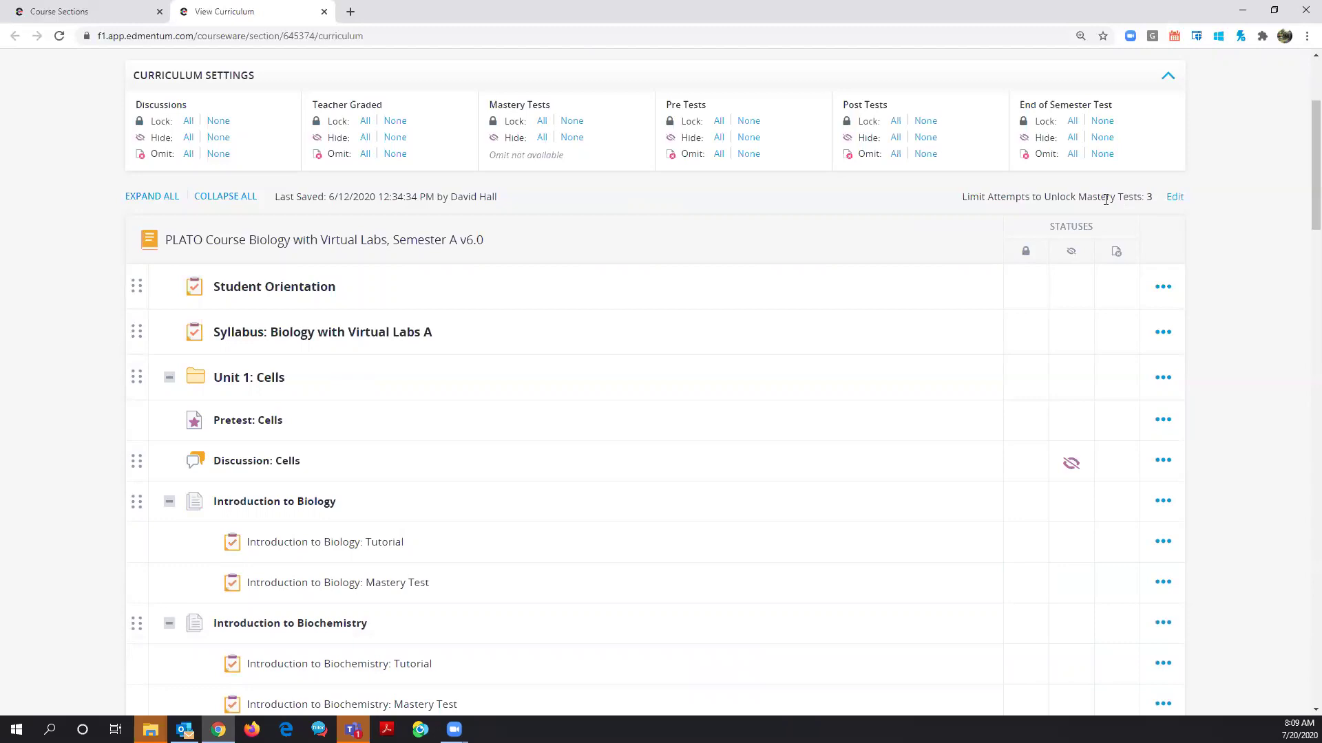
# Try limits of 2 and 3 attempts to unlock mastery tests and close the dialog without saving
pyautogui.moveTo(1044, 197); pyautogui.dragTo(1148, 198)
pyautogui.click(1176, 198)
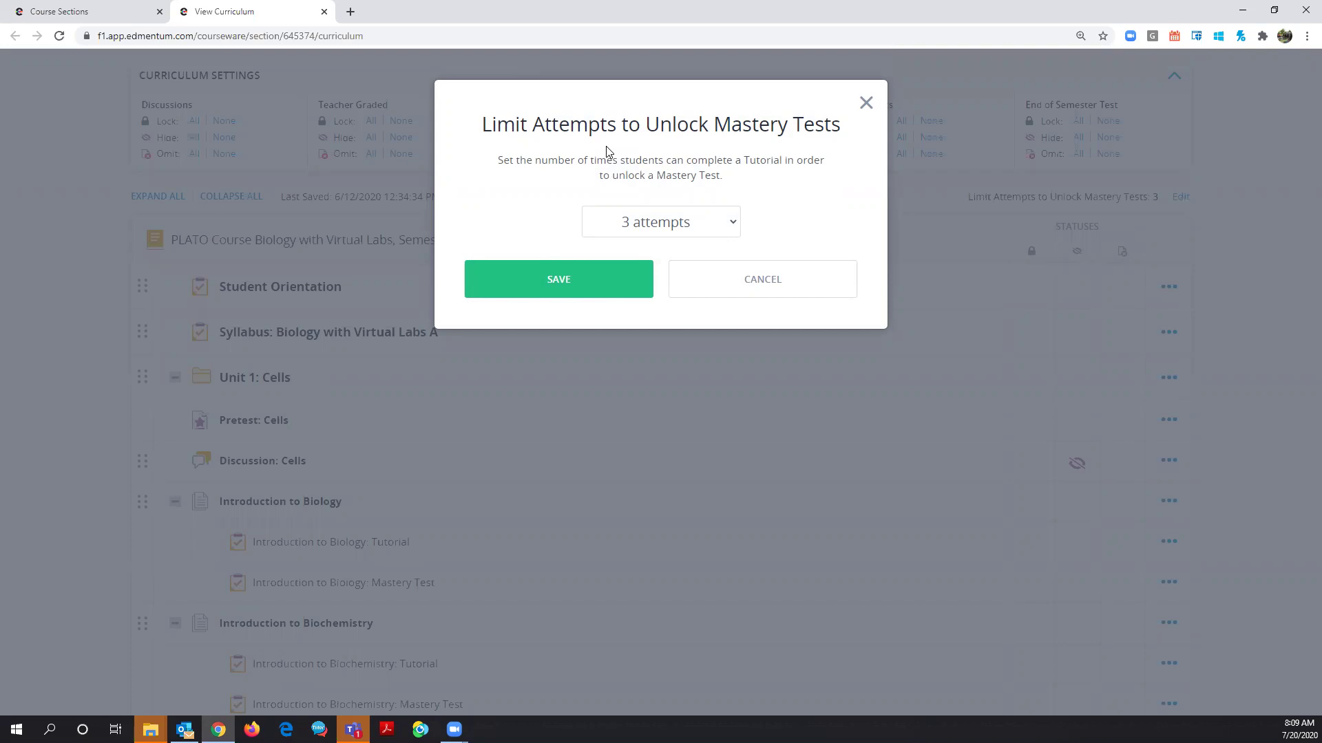
pyautogui.click(718, 234)
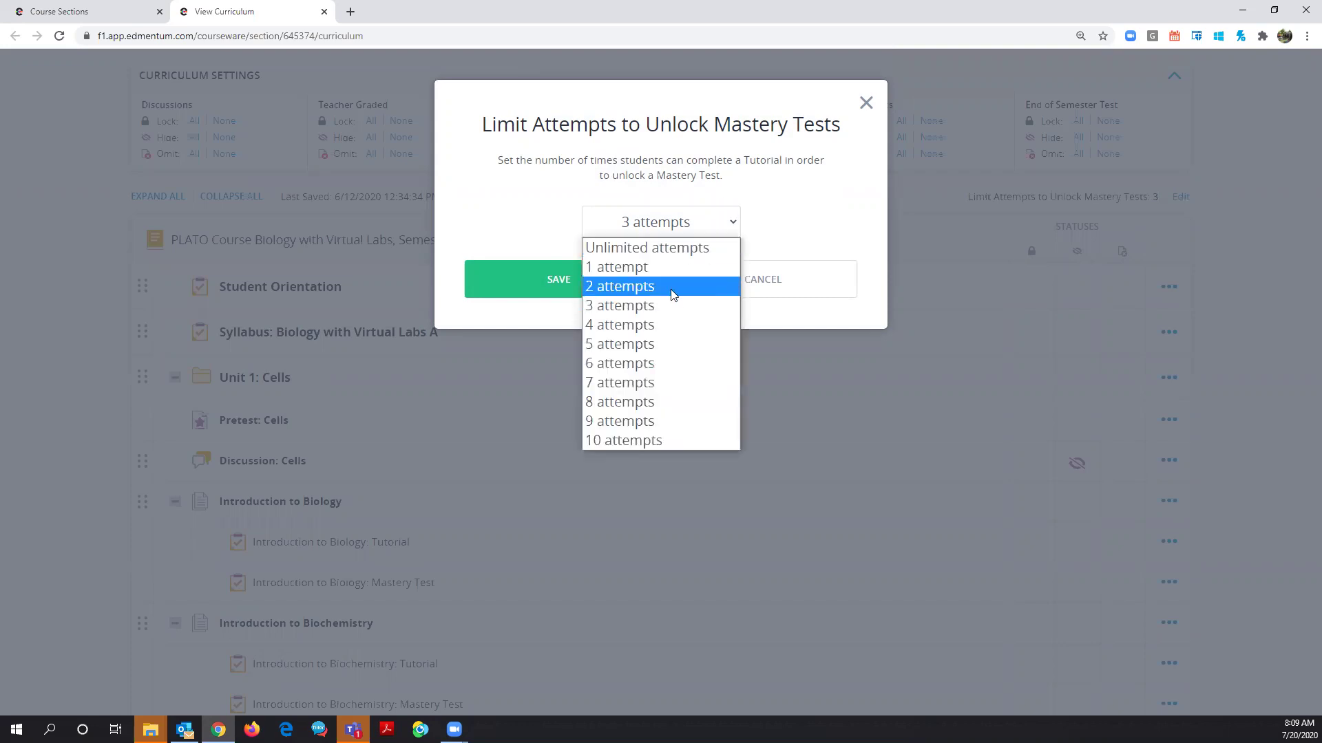
pyautogui.click(672, 287)
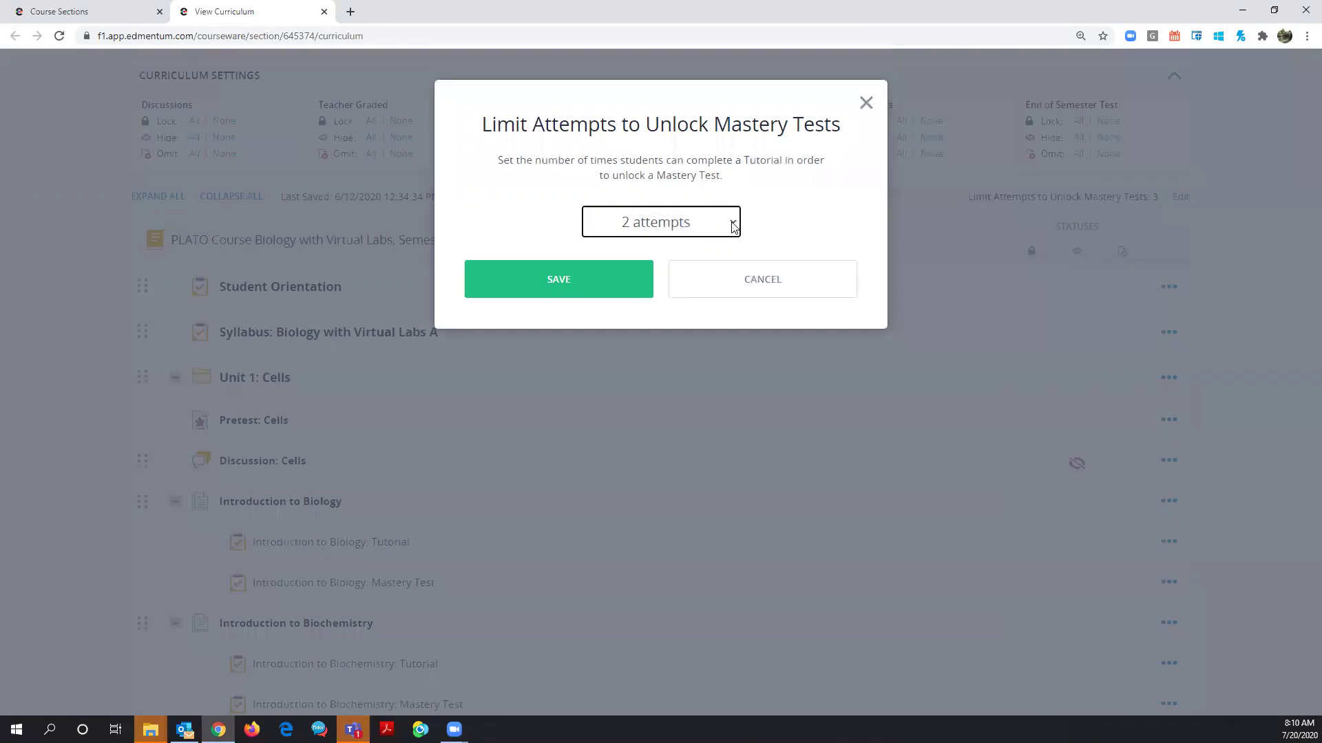
pyautogui.click(732, 222)
pyautogui.click(662, 303)
pyautogui.click(865, 105)
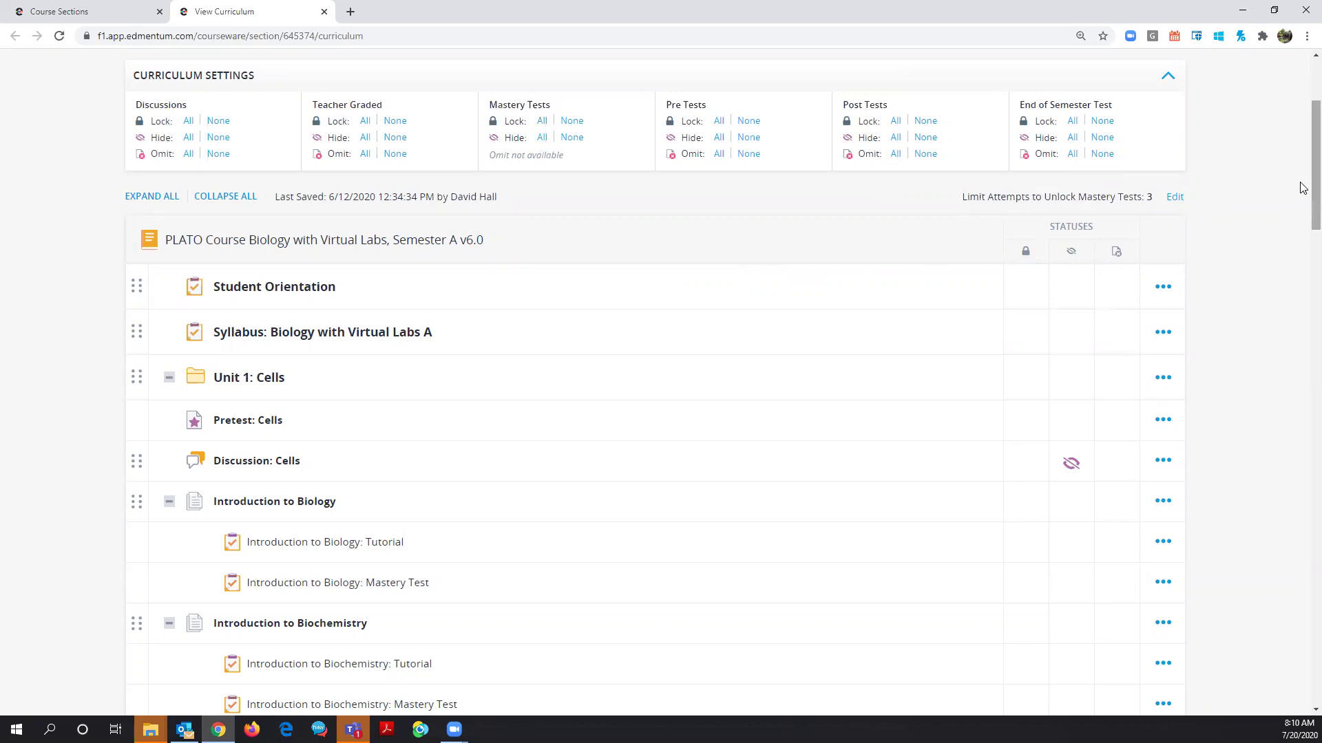
# Move Unit Activity: Cells directly below Pretest: Cells, and place Introduction to Biochemistry above Introduction to Biology
pyautogui.moveTo(1303, 189); pyautogui.dragTo(1301, 279)
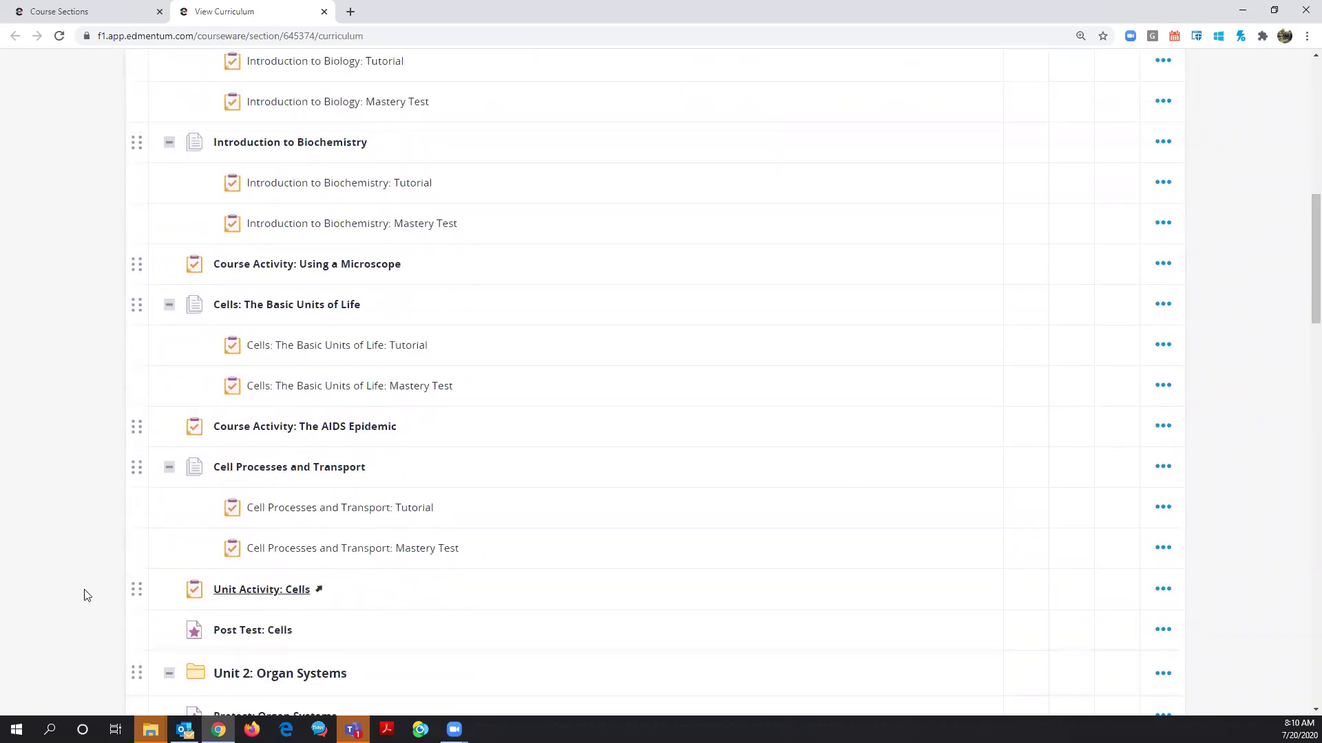
pyautogui.moveTo(135, 591); pyautogui.dragTo(138, 130)
pyautogui.scroll(4, 148, 413)
pyautogui.moveTo(136, 418); pyautogui.dragTo(148, 239)
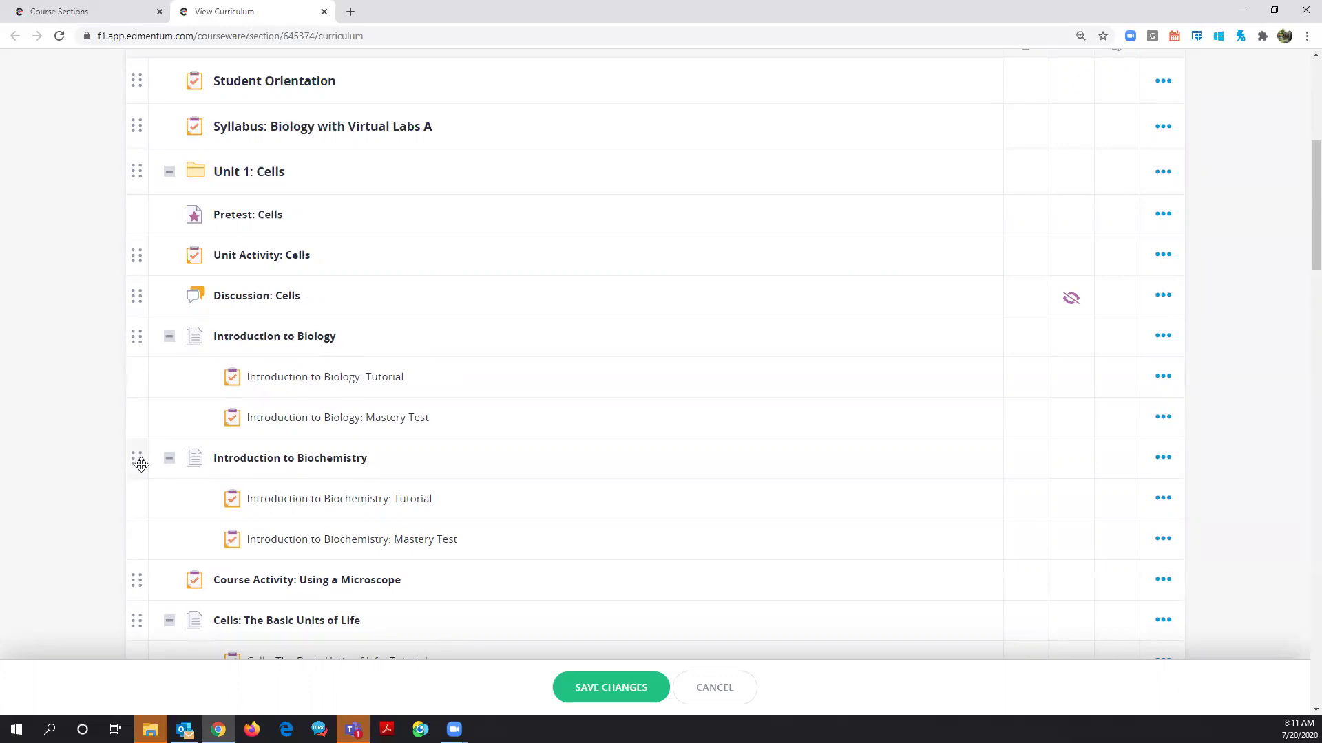
pyautogui.moveTo(141, 465); pyautogui.dragTo(135, 322)
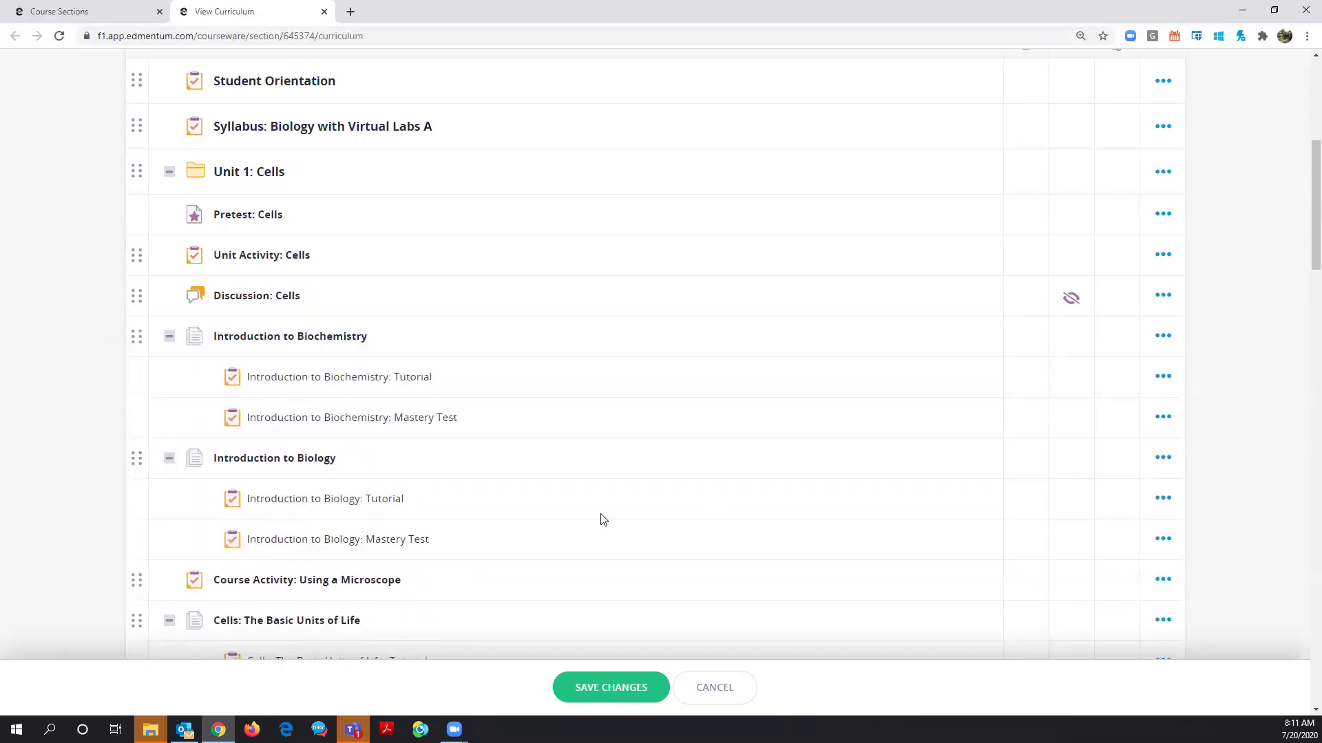
# Examine the lock and hide options for the Introduction to Biochemistry and Cells: The Basic Units of Life mastery tests
pyautogui.click(1164, 380)
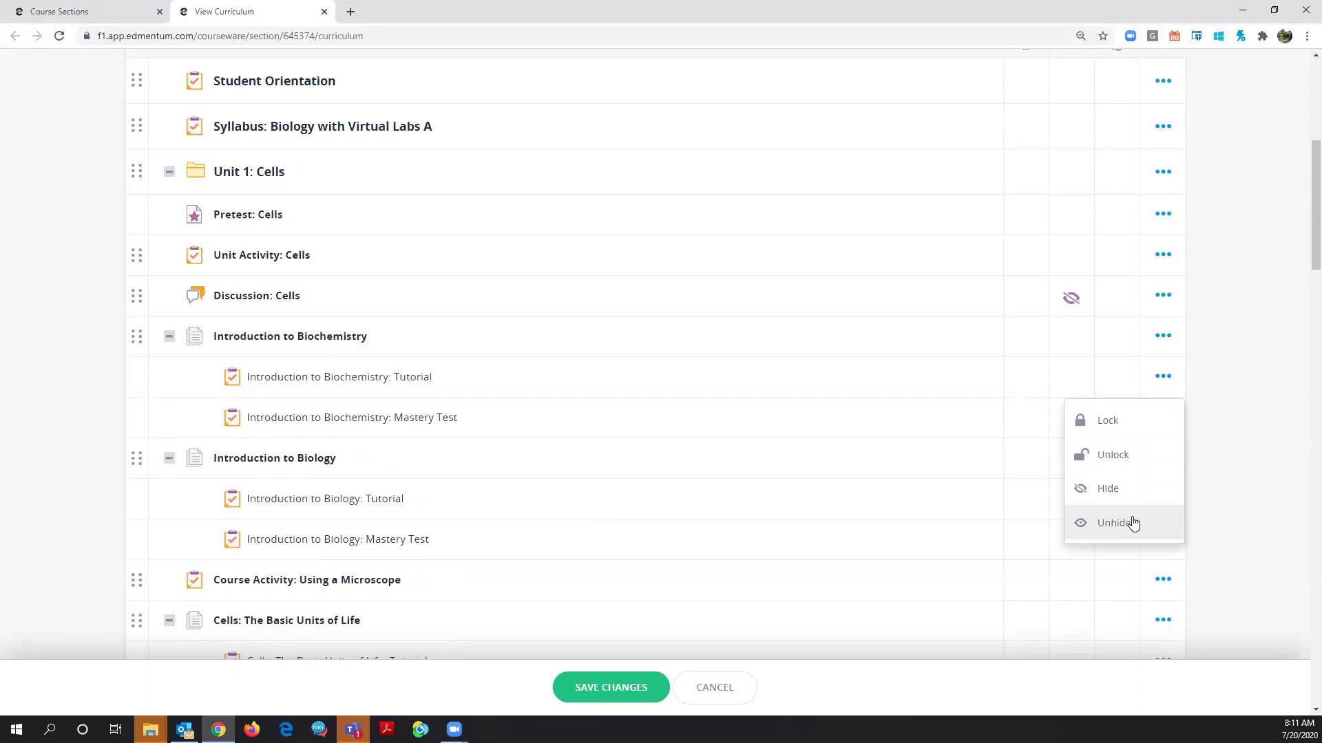
pyautogui.click(485, 361)
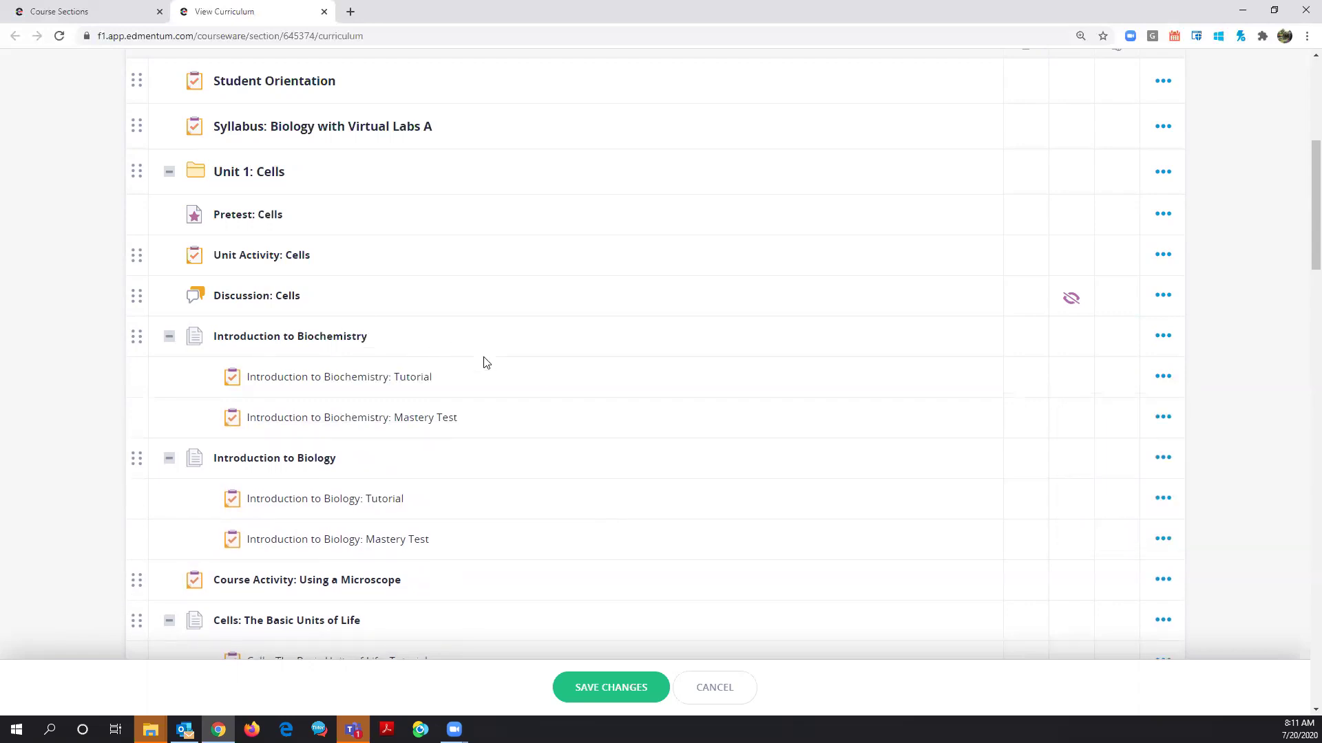
pyautogui.scroll(5, 492, 363)
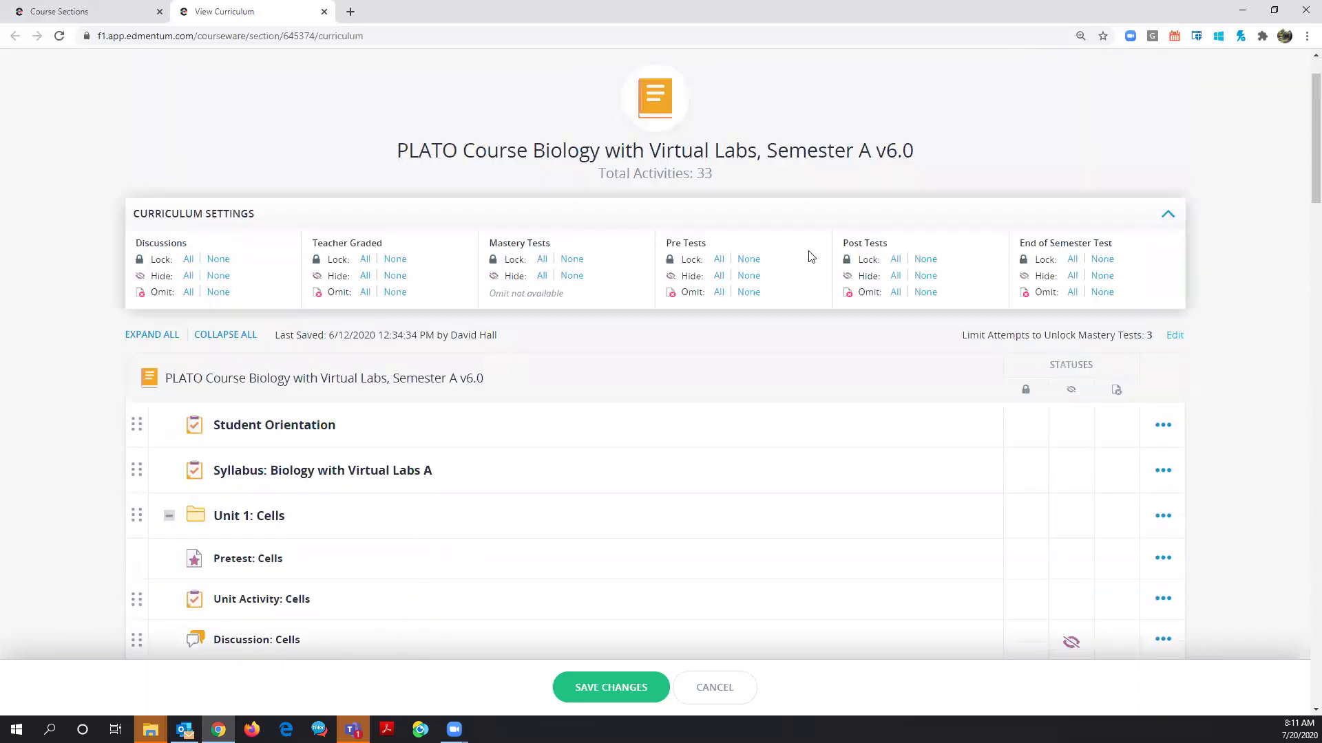
pyautogui.scroll(-8, 1018, 451)
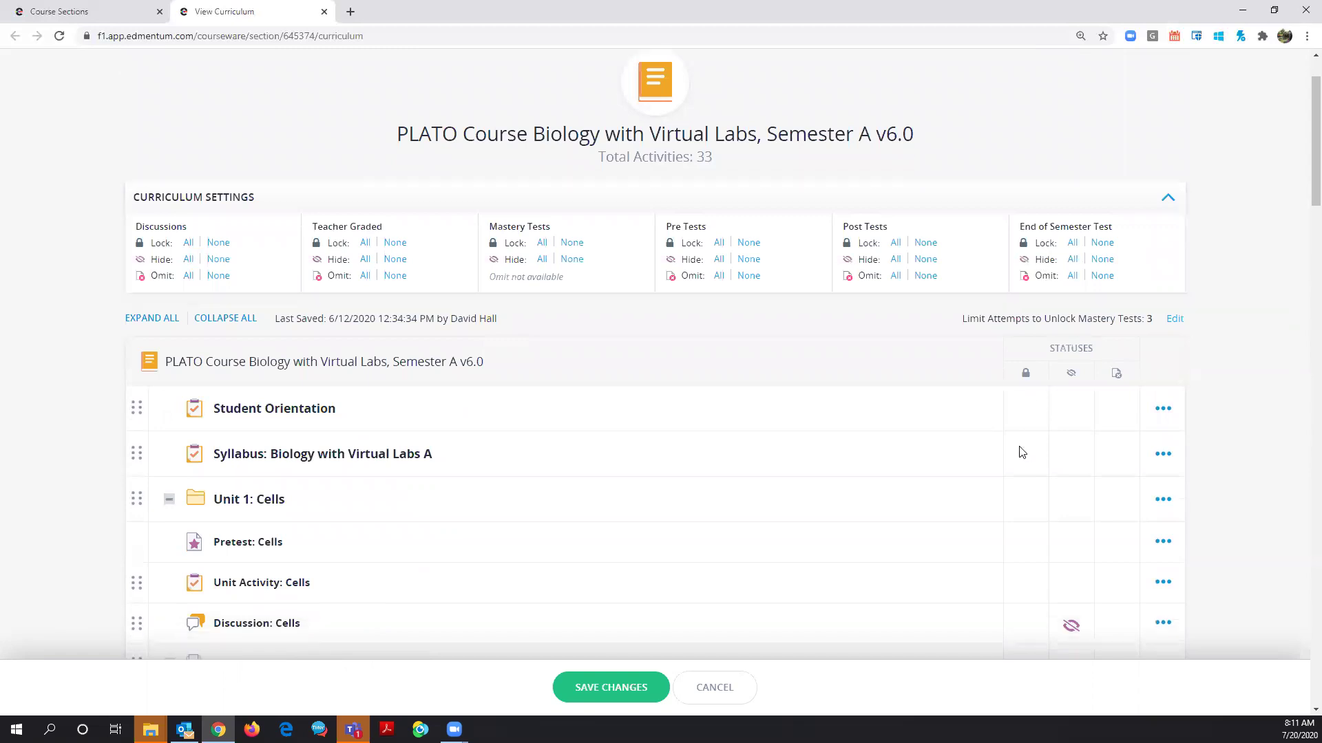
pyautogui.click(1163, 496)
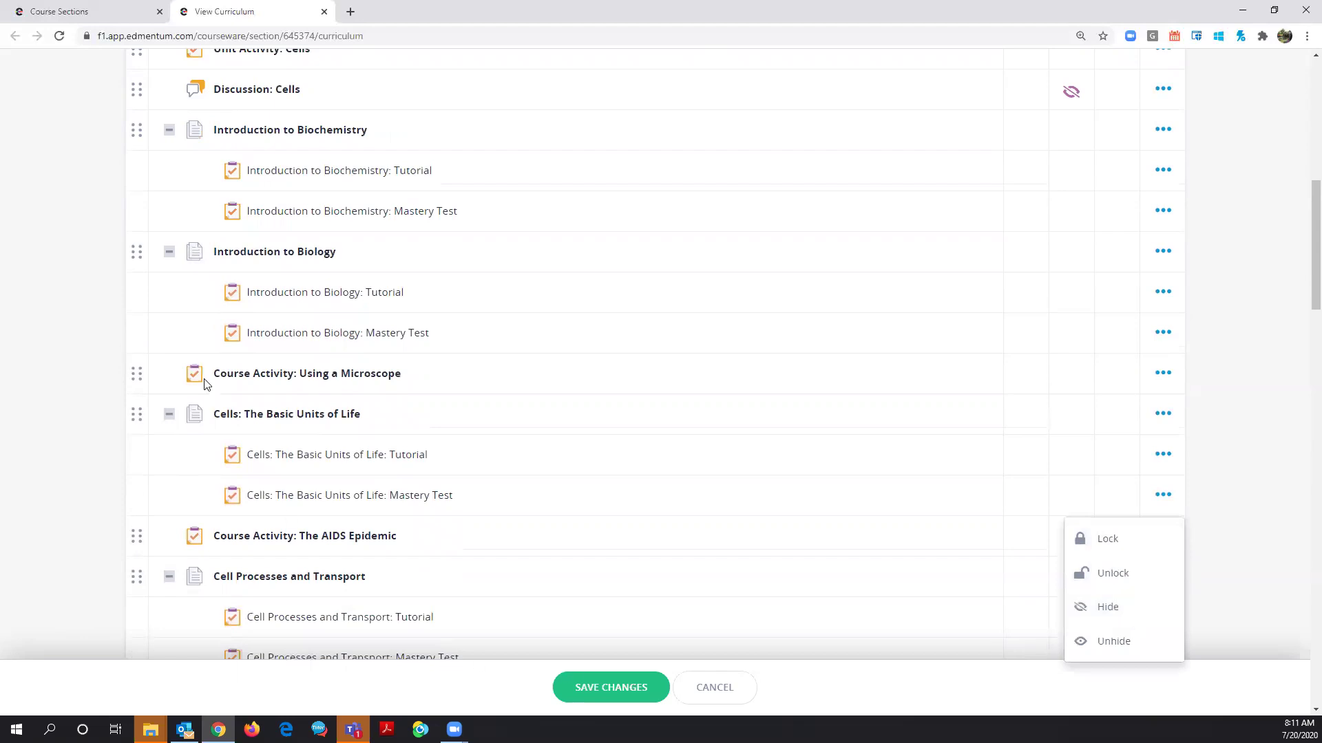
pyautogui.click(624, 688)
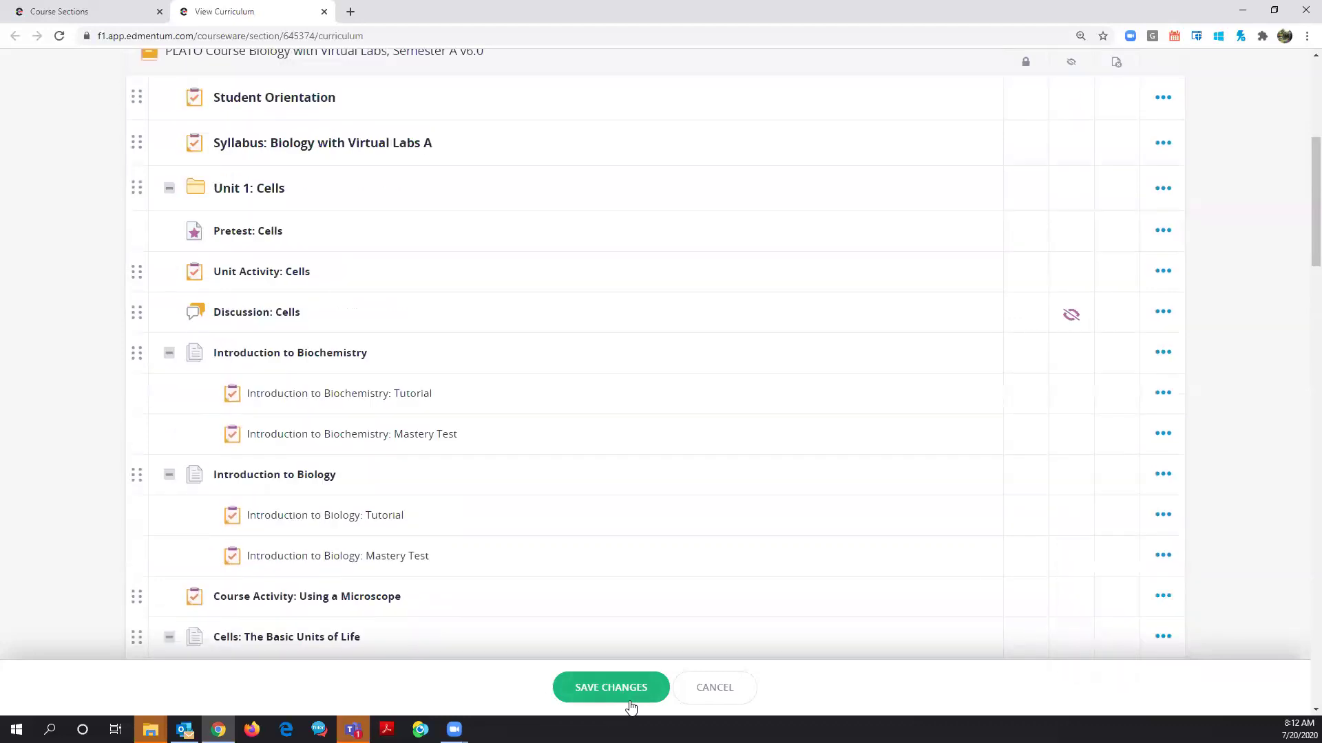